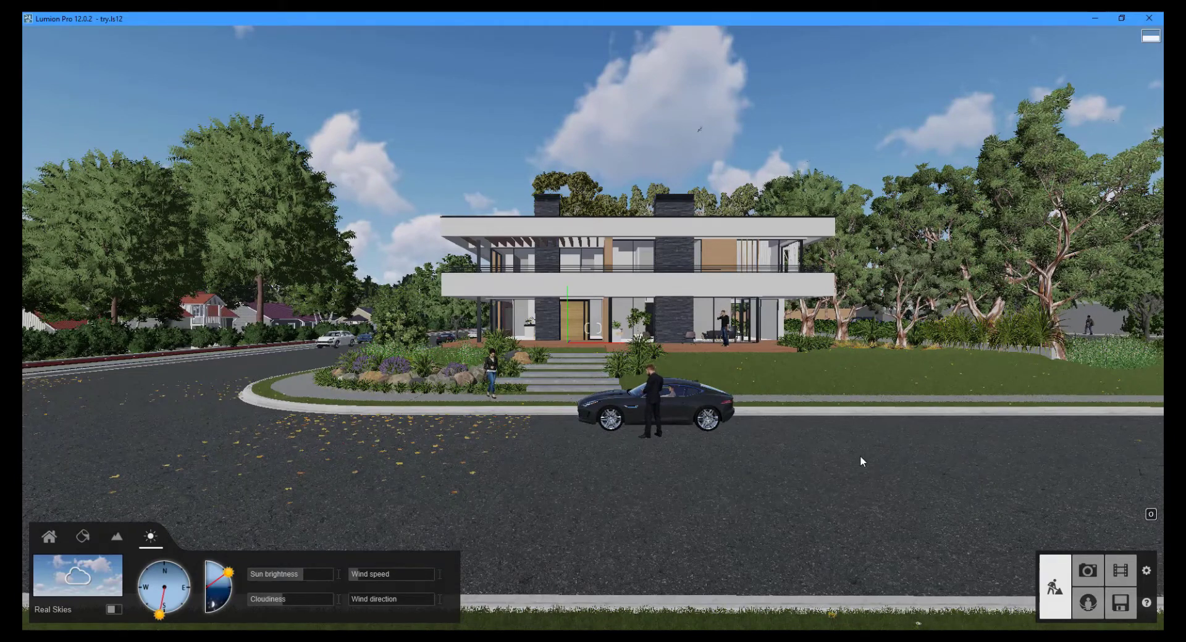
In Photo mode slot 1, frame a closer, zoomed-in eye-level view of the house front and car
{"action": "left_click", "coordinate": [1086, 563]}
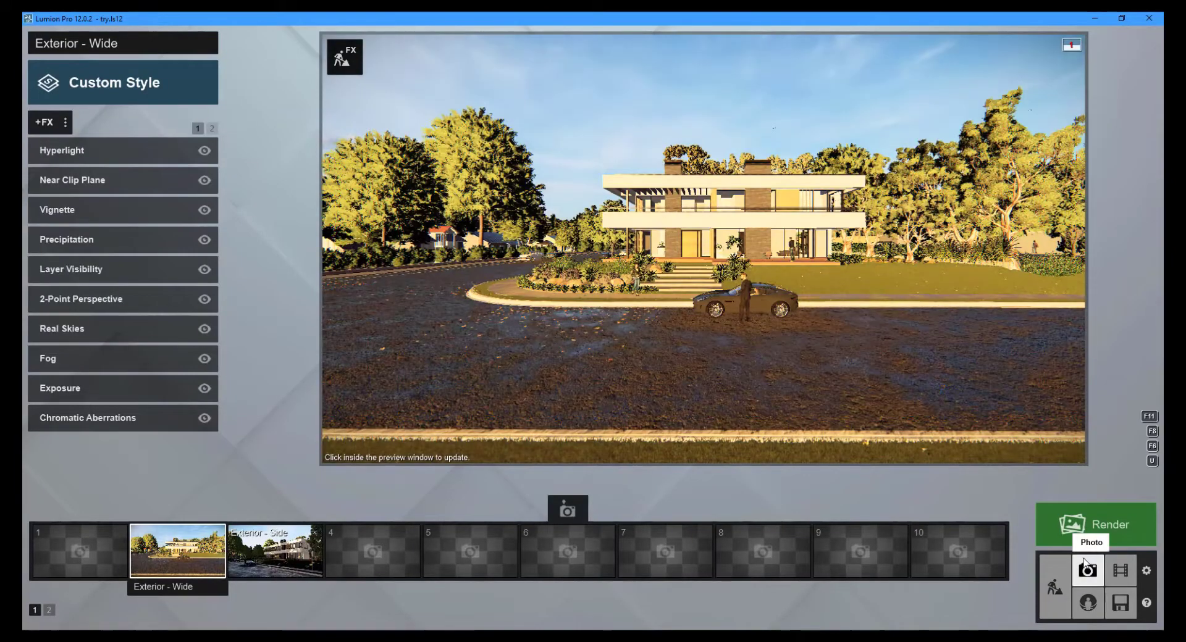
{"action": "left_click", "coordinate": [94, 547]}
{"action": "mouse_move", "coordinate": [657, 344]}
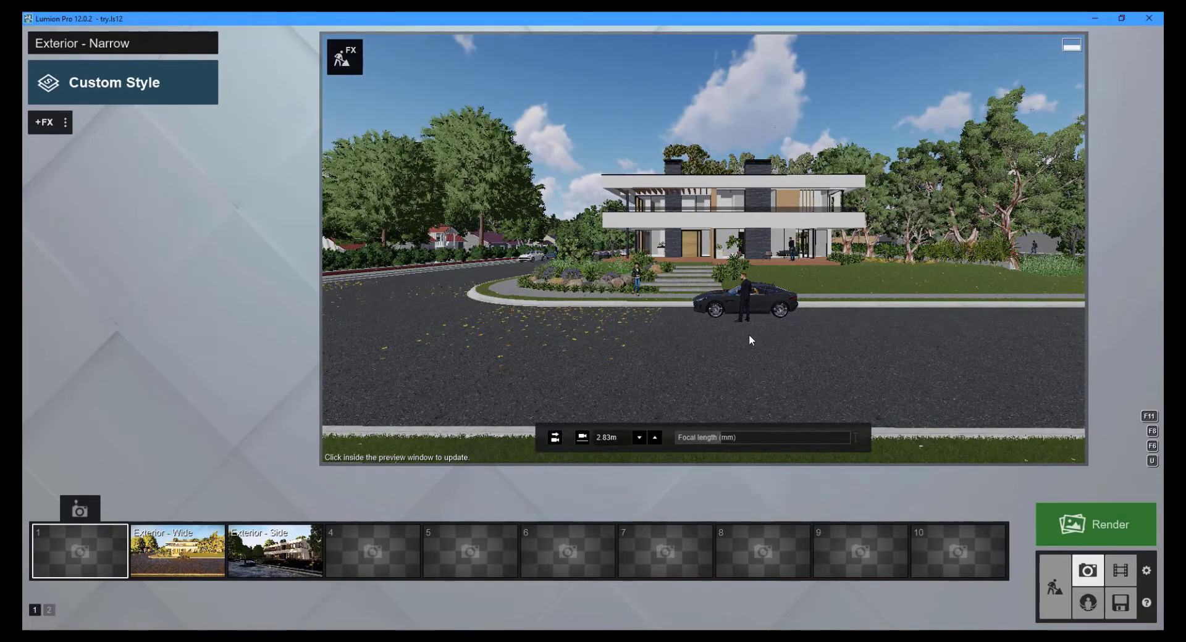
{"action": "key", "text": "w"}
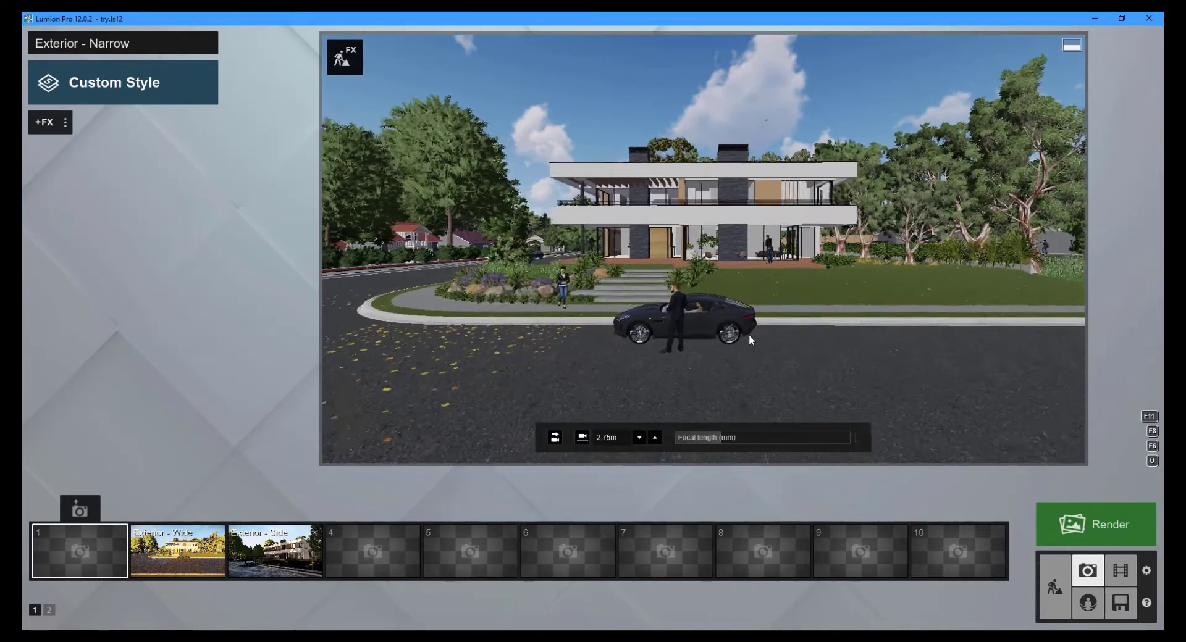
{"action": "left_click_drag", "start_coordinate": [728, 438], "coordinate": [746, 439]}
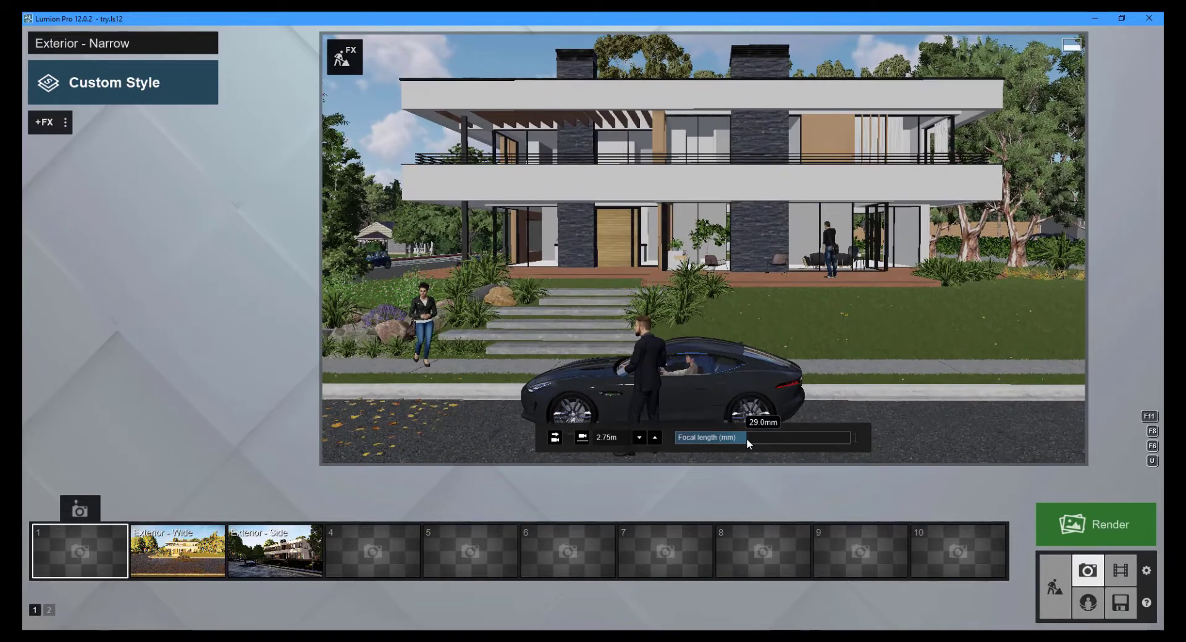
{"action": "left_click", "coordinate": [617, 437]}
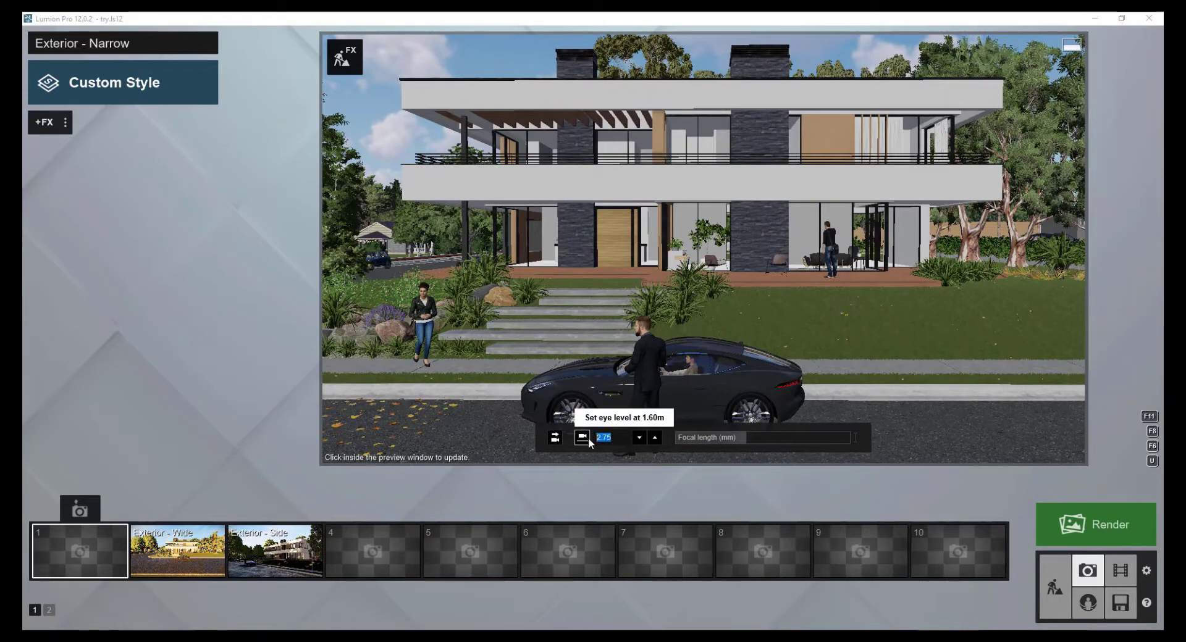
{"action": "type", "text": "3"}
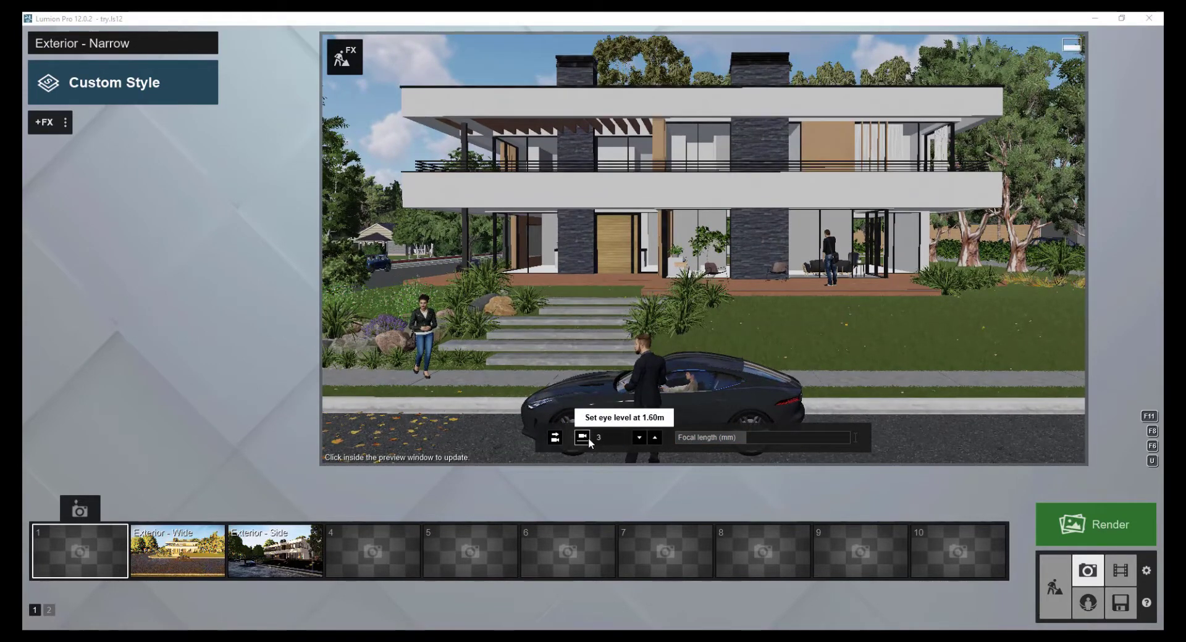
{"action": "left_click", "coordinate": [588, 440]}
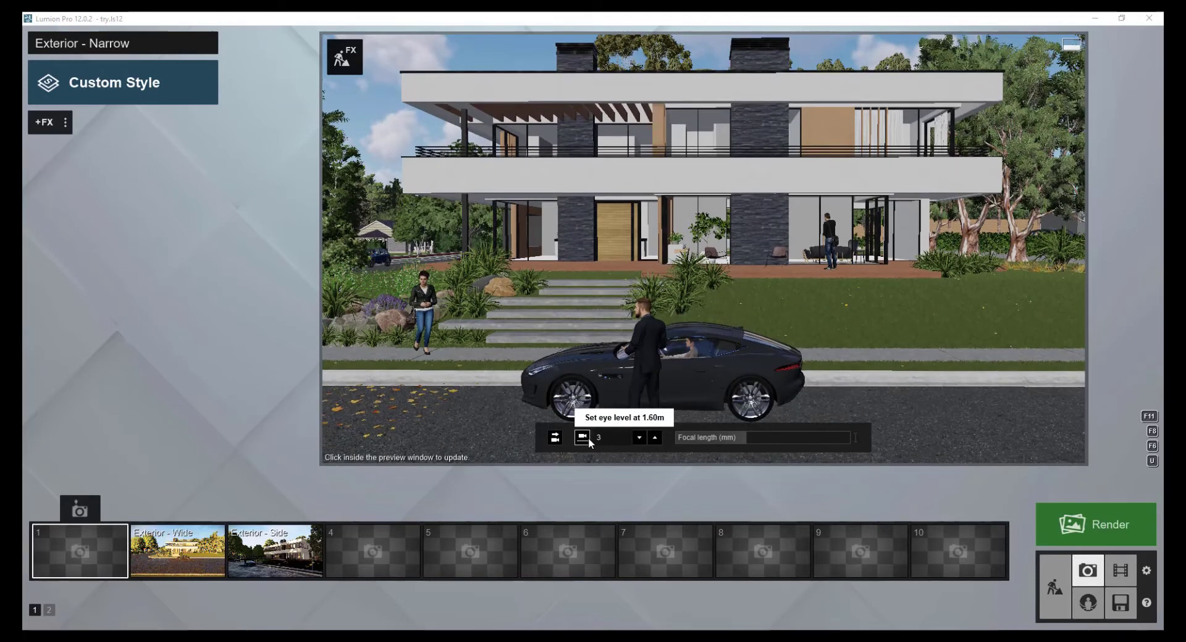
Store the view in slot 1 as Exterior - Narrow, glance at photo set 2, then return to set 1
{"action": "left_click", "coordinate": [80, 510]}
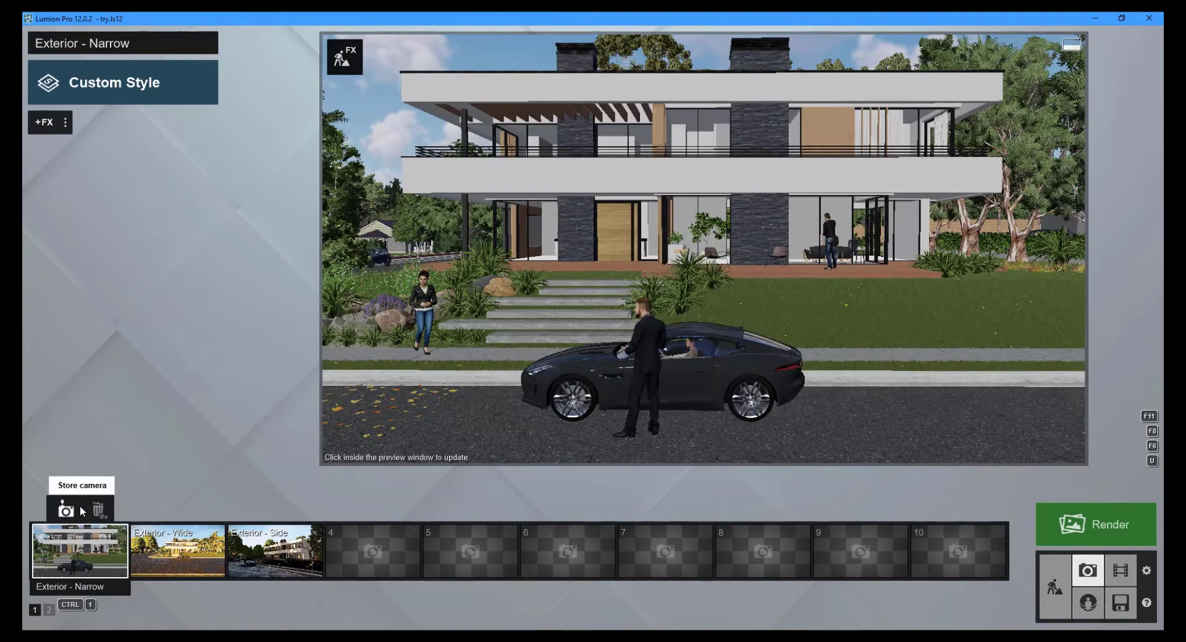
{"action": "left_click", "coordinate": [49, 610]}
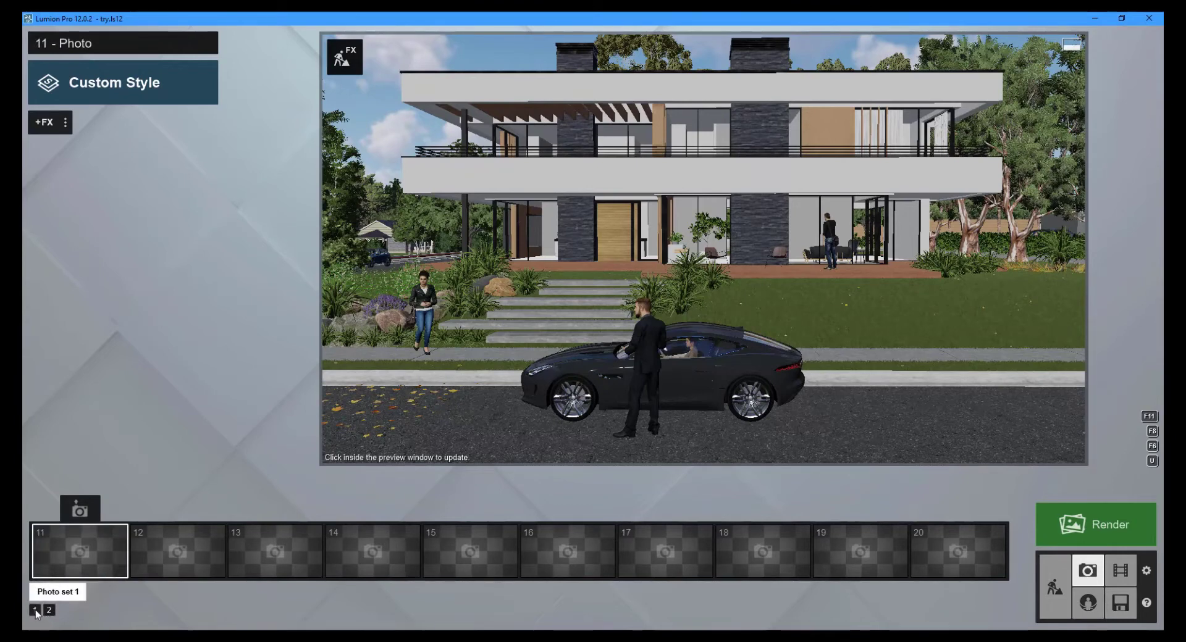
{"action": "left_click", "coordinate": [35, 610]}
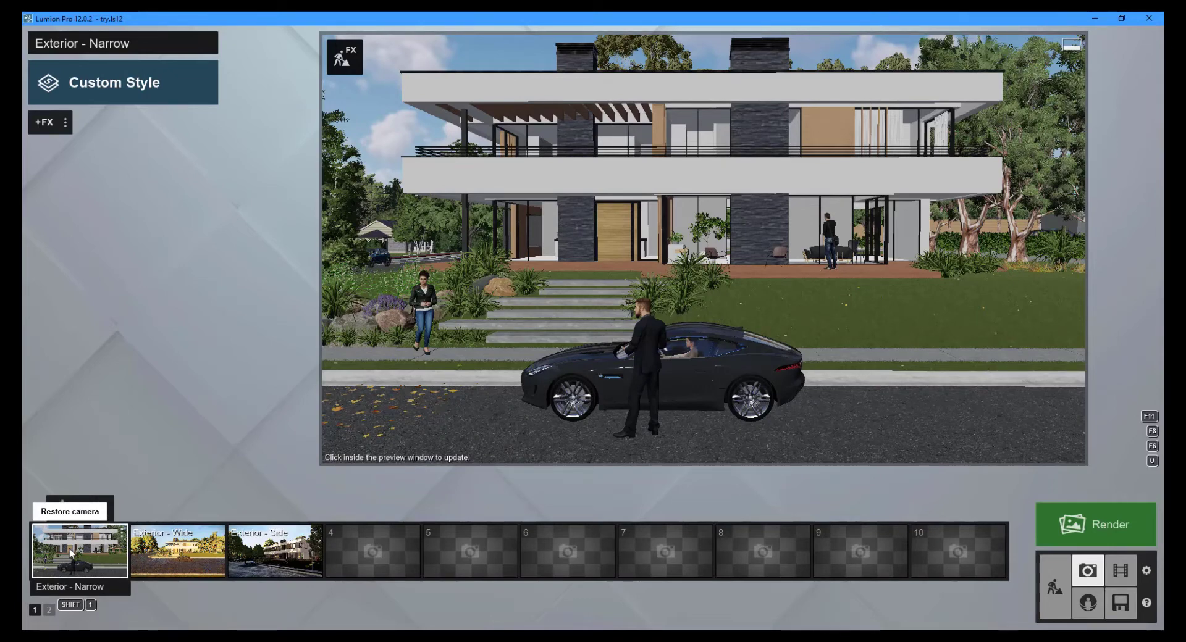
Apply the Overcast style and raise Exposure from about 0.4 to 0.6, then refresh the preview
{"action": "left_click", "coordinate": [113, 98]}
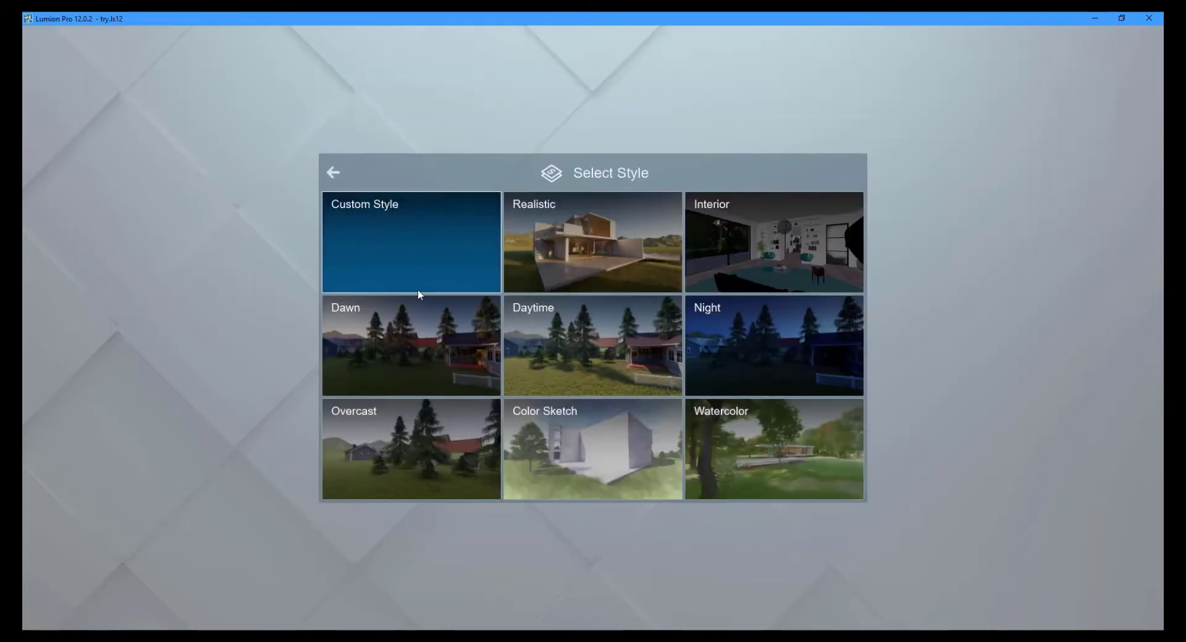
{"action": "left_click", "coordinate": [401, 424]}
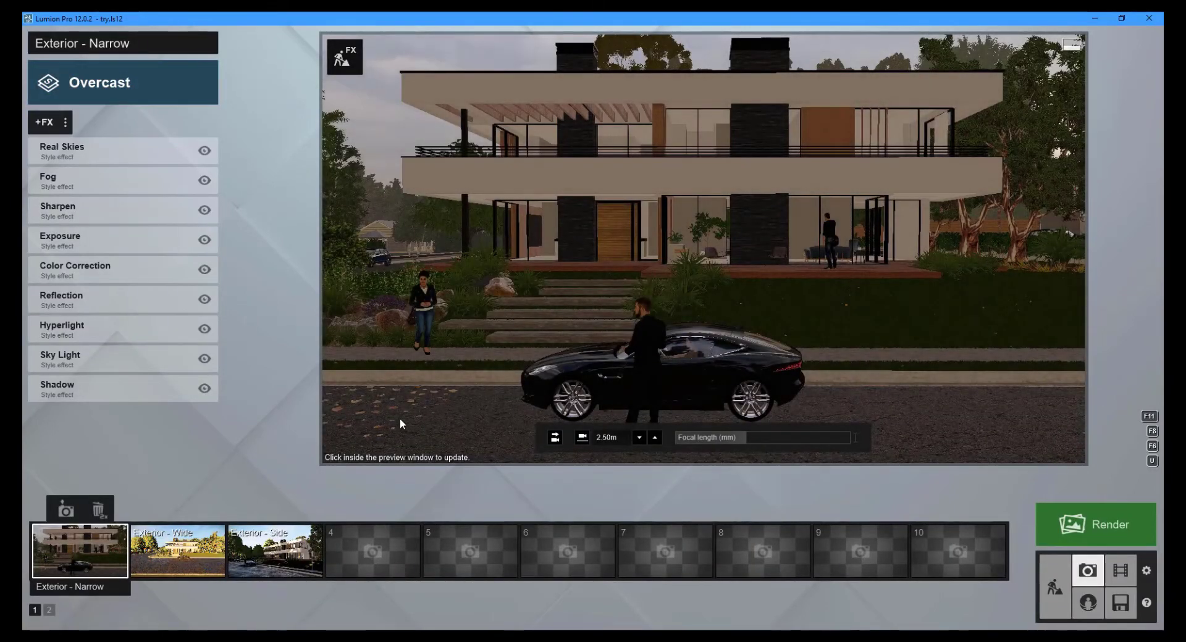
{"action": "left_click", "coordinate": [72, 234]}
{"action": "left_click_drag", "start_coordinate": [117, 173], "coordinate": [132, 175]}
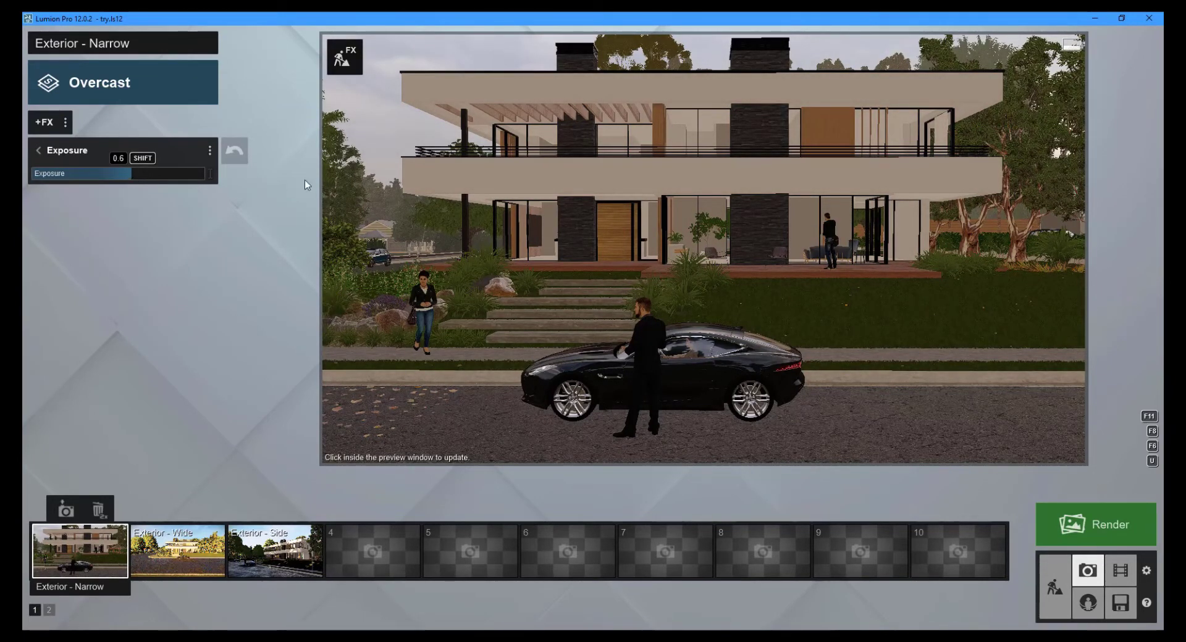
{"action": "left_click", "coordinate": [668, 254]}
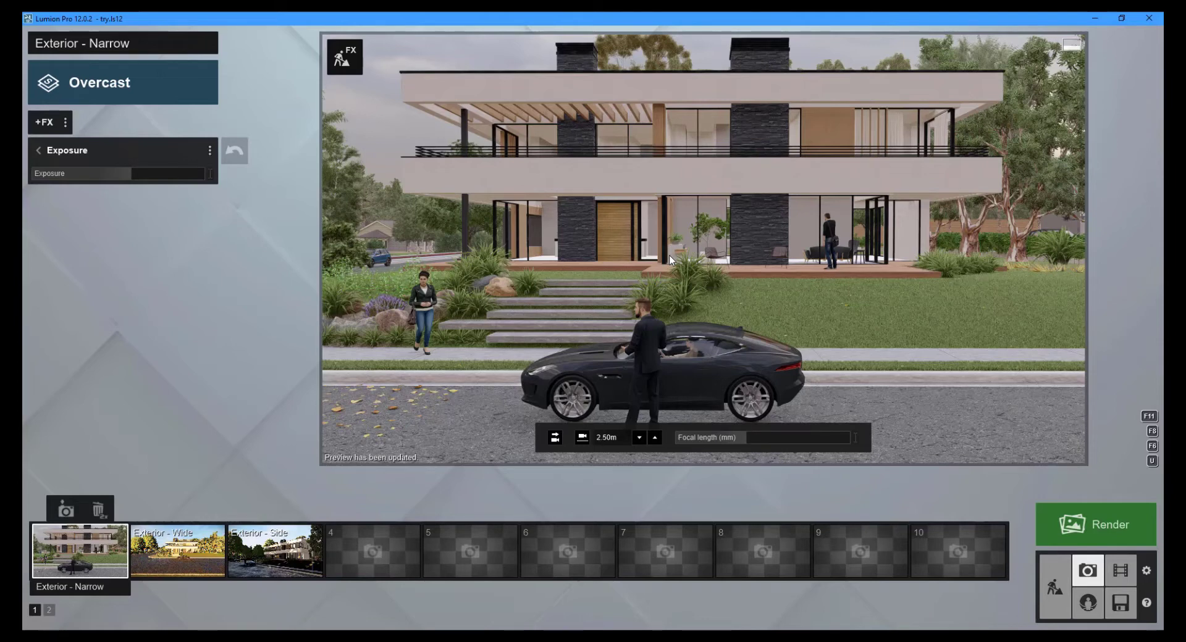
Switch to an empty Custom Style, delete the Exposure effect, and open the photo effects catalogue
{"action": "left_click", "coordinate": [130, 91]}
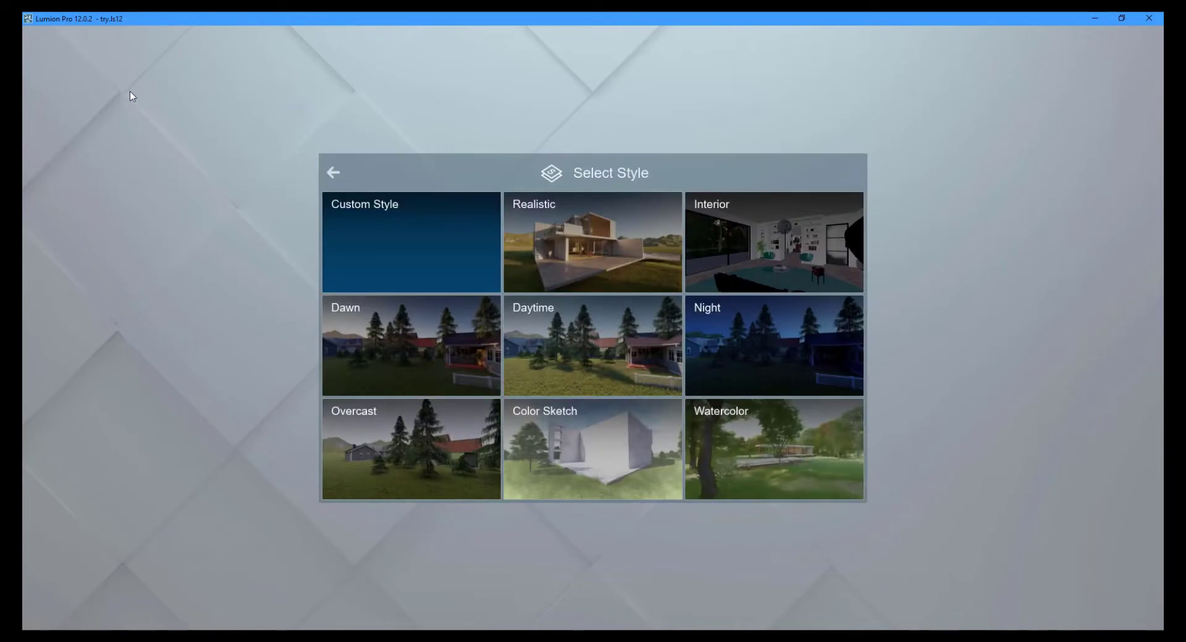
{"action": "left_click", "coordinate": [381, 233]}
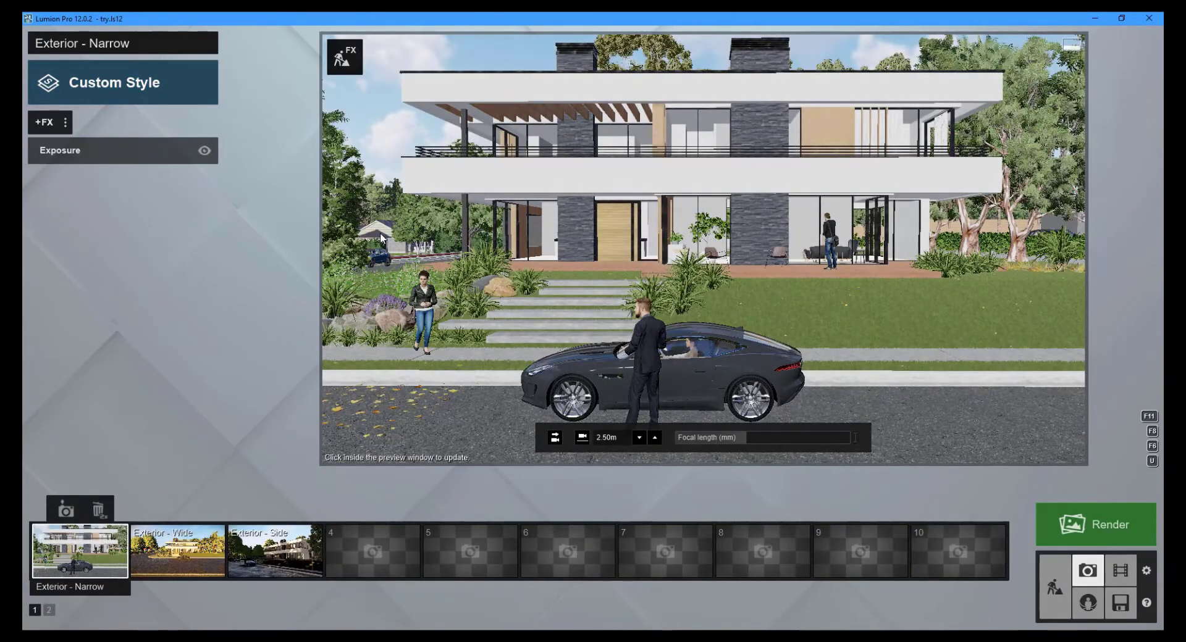
{"action": "mouse_move", "coordinate": [189, 141]}
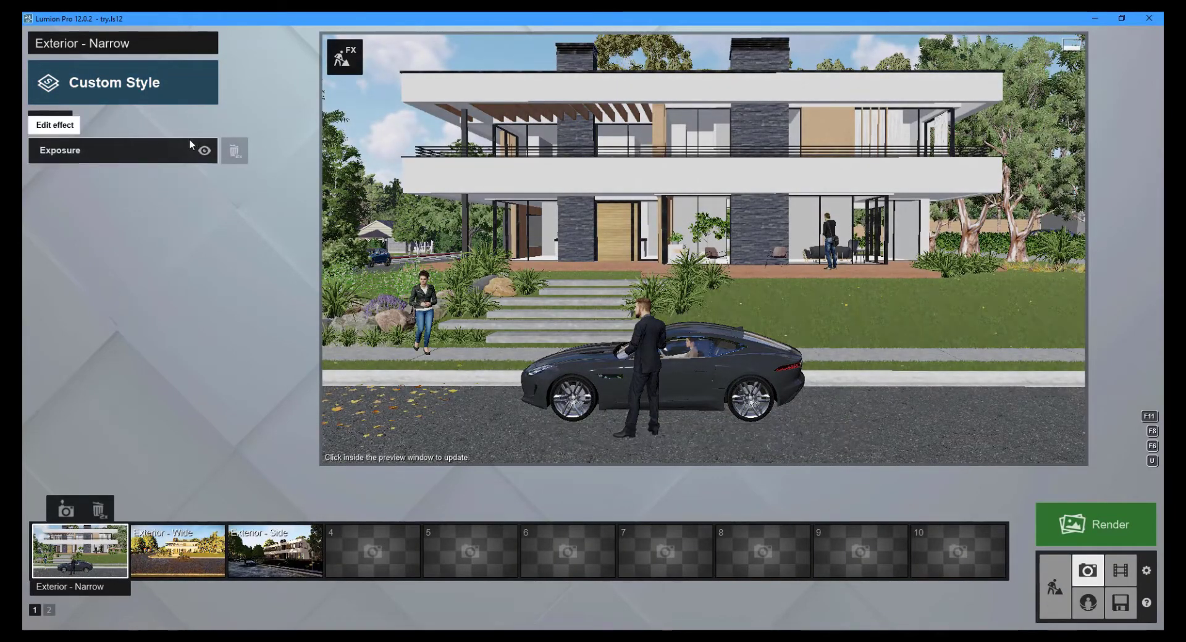
{"action": "double_click", "coordinate": [234, 151]}
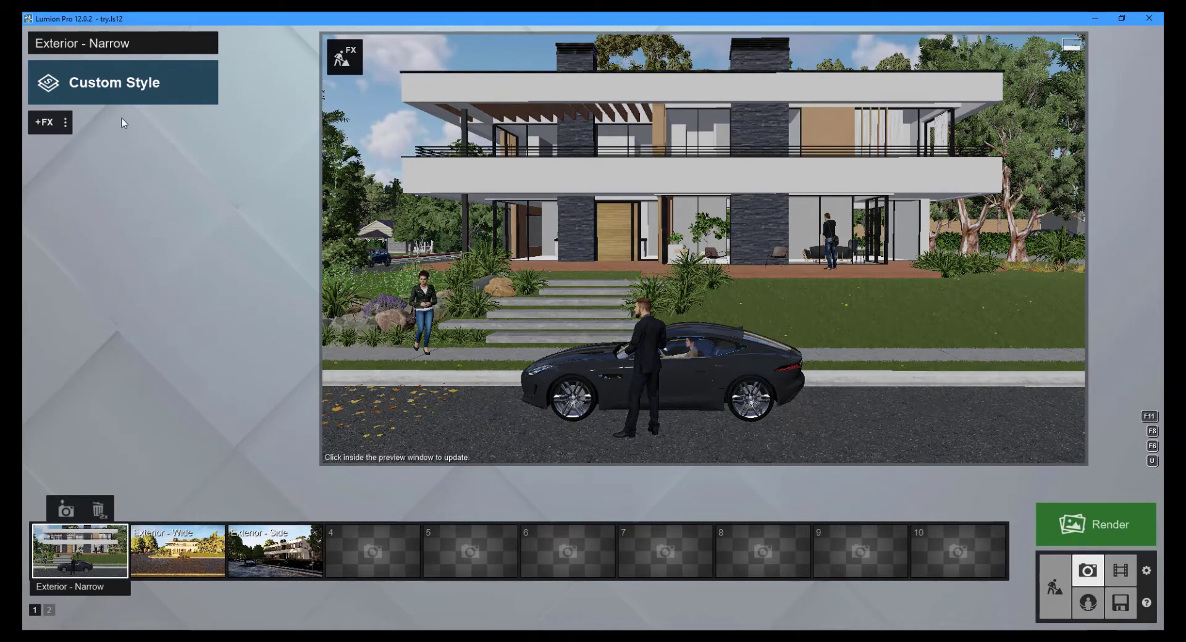
{"action": "left_click", "coordinate": [48, 122]}
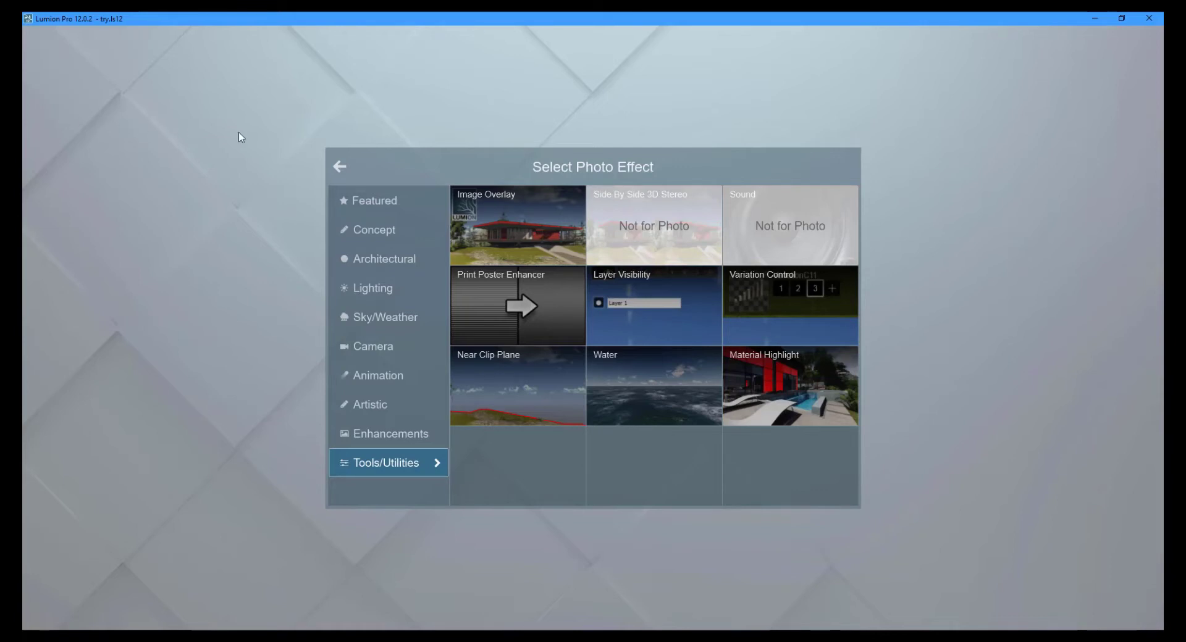
Browse every photo effect category, then settle on Lighting to show Real Skies, Sun, Shadow and Hyperlight
{"action": "left_click", "coordinate": [383, 229]}
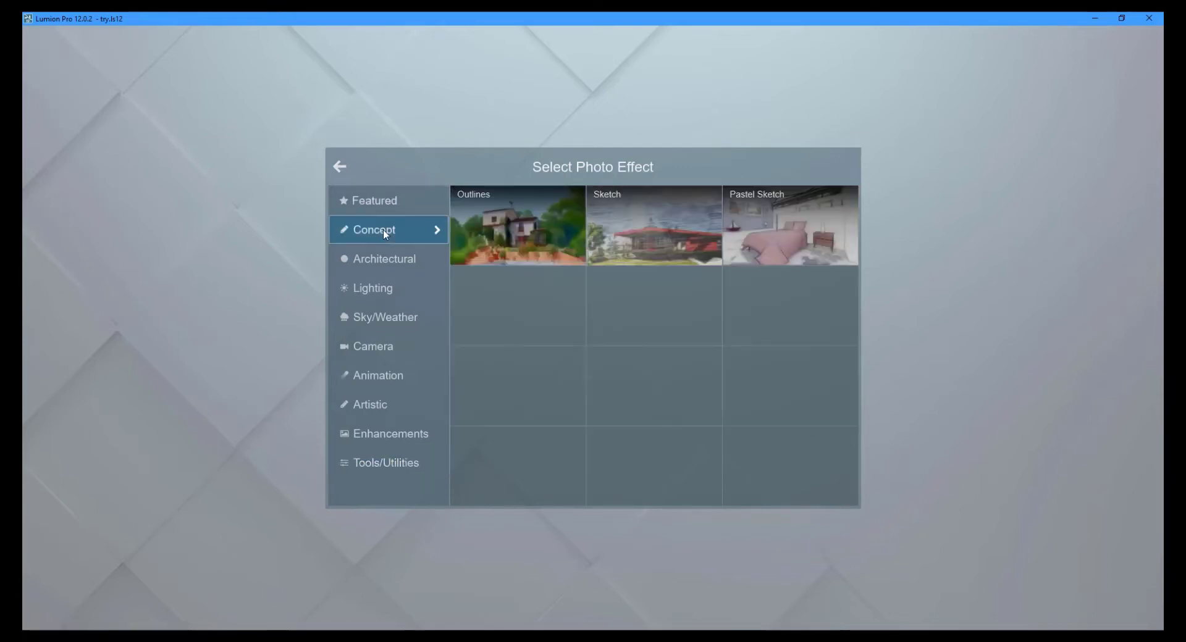
{"action": "left_click", "coordinate": [381, 260]}
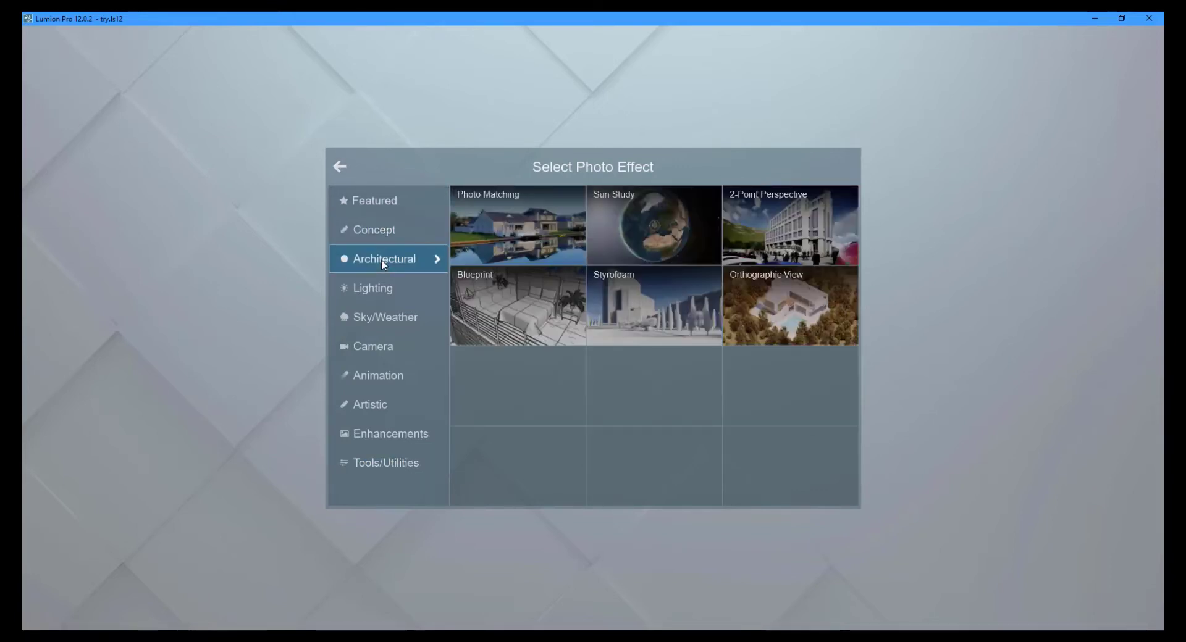
{"action": "left_click", "coordinate": [379, 285]}
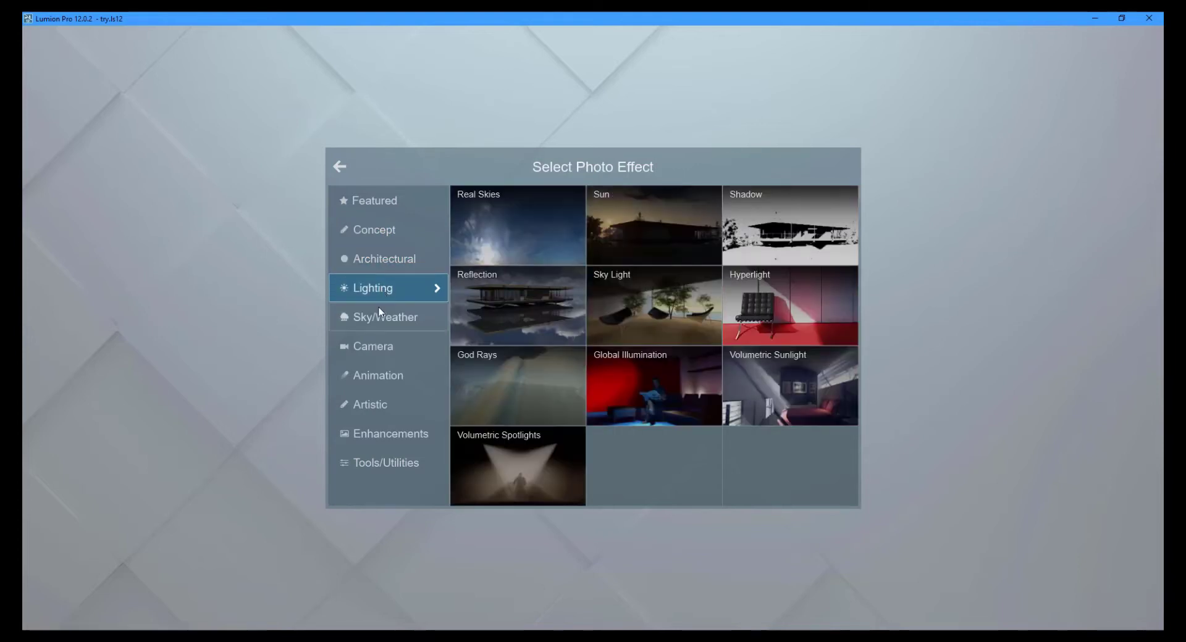
{"action": "left_click", "coordinate": [378, 313]}
{"action": "left_click", "coordinate": [376, 346]}
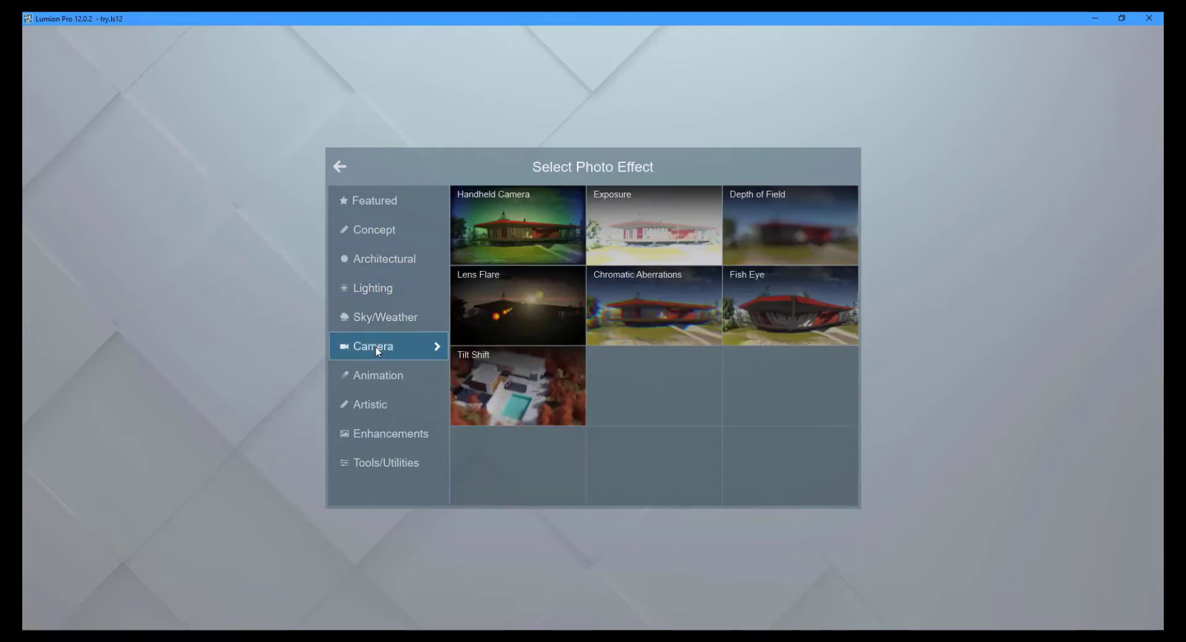
{"action": "left_click", "coordinate": [372, 375]}
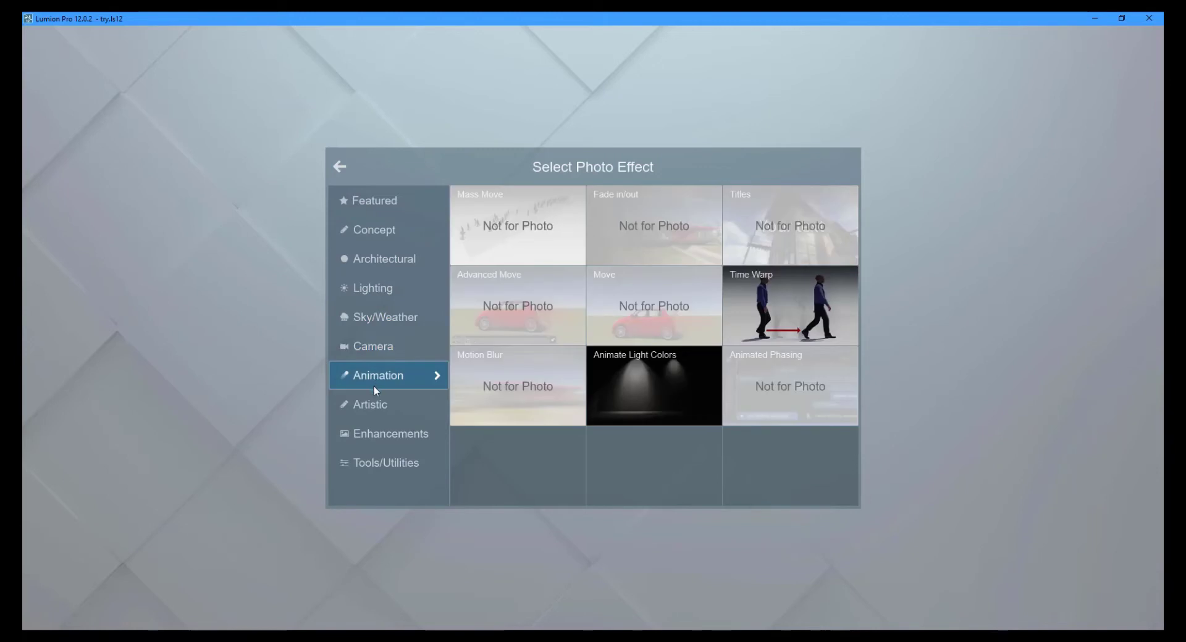
{"action": "left_click", "coordinate": [371, 403]}
{"action": "left_click", "coordinate": [370, 432]}
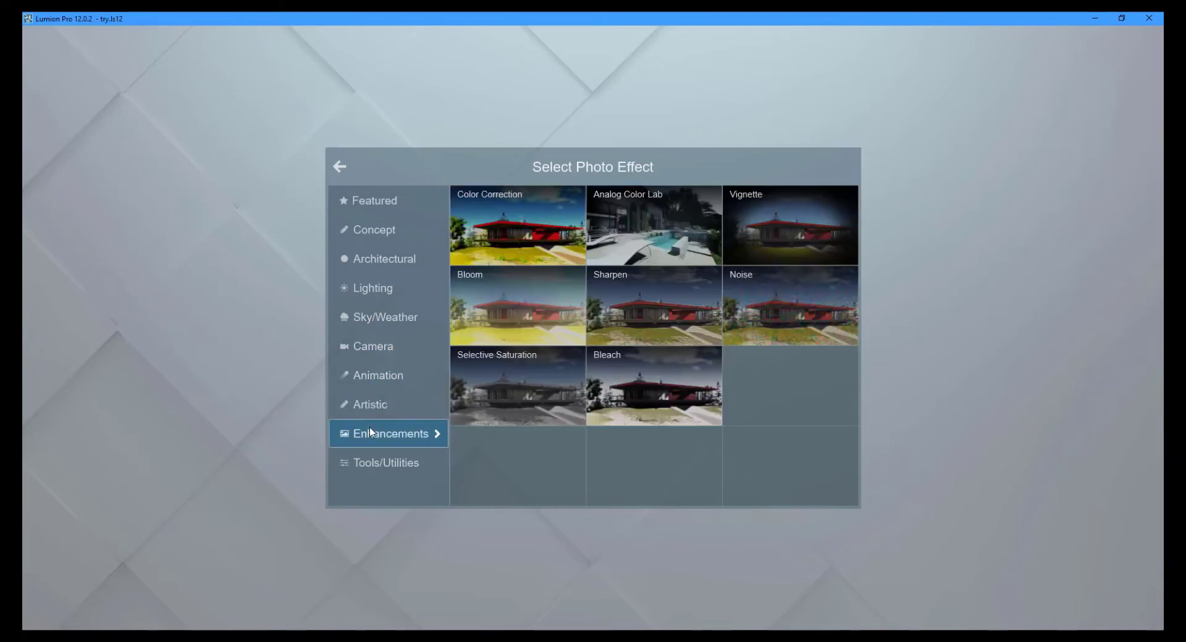
{"action": "left_click", "coordinate": [378, 461]}
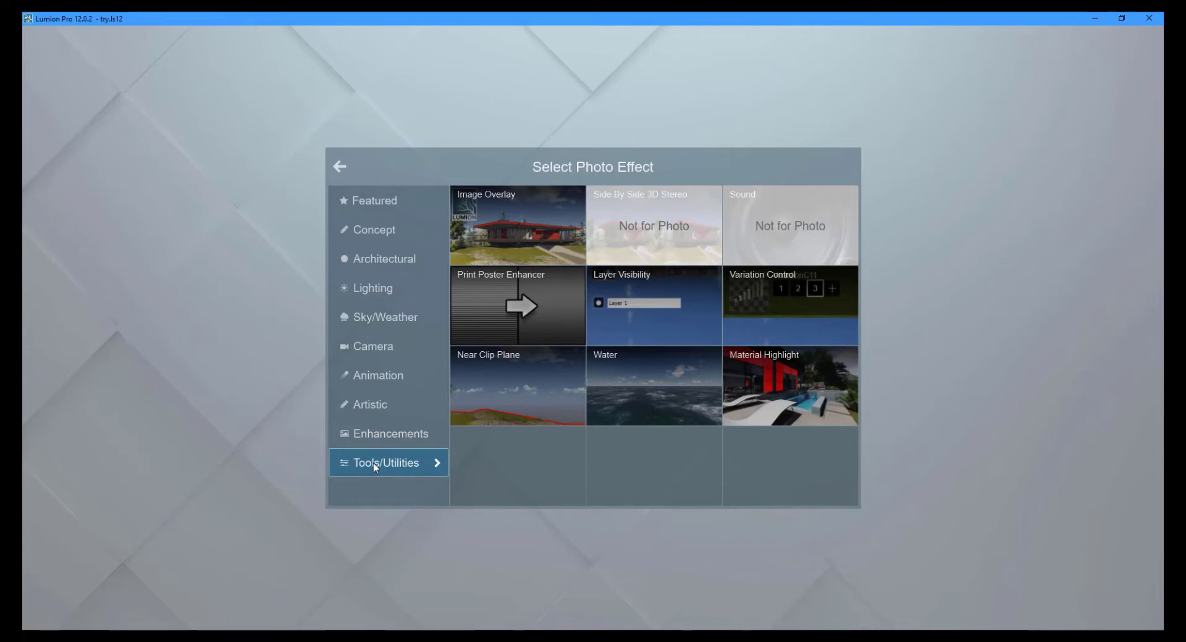
{"action": "left_click", "coordinate": [370, 288]}
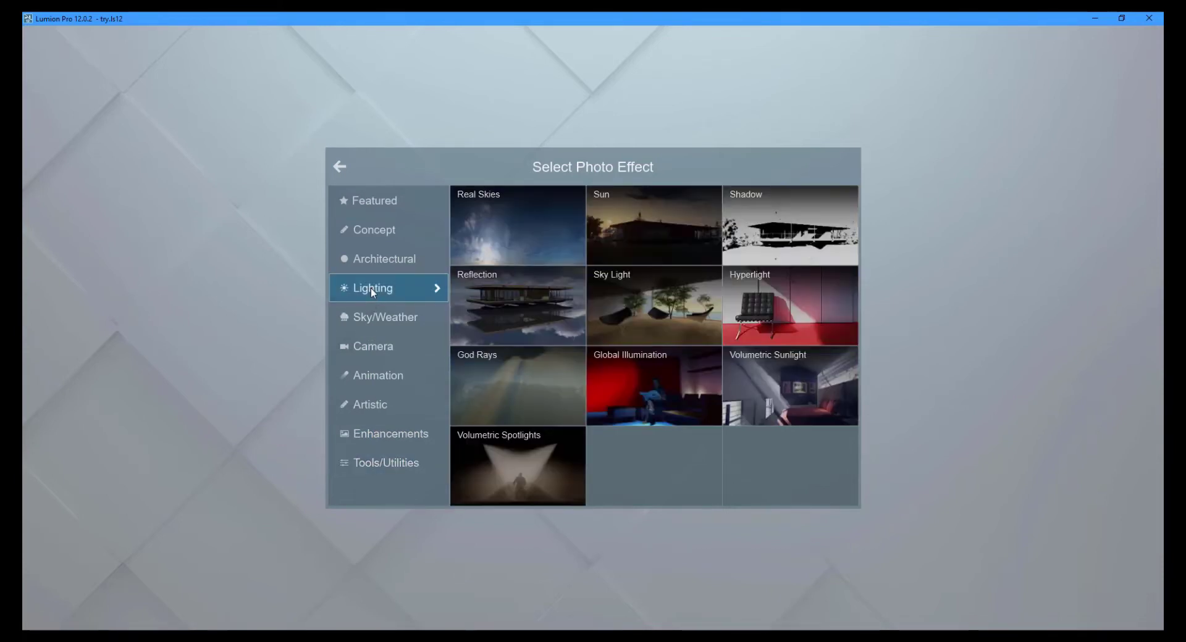
Add Real Skies with the first Overcast sky and rotate its heading to about -67.8°
{"action": "left_click", "coordinate": [477, 241]}
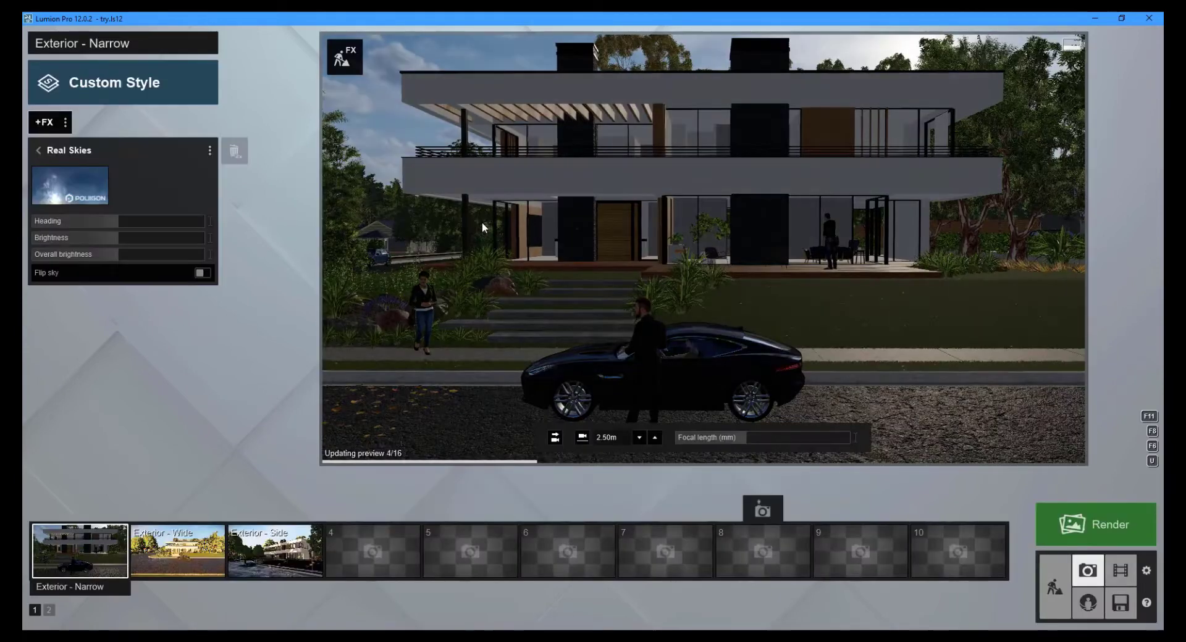
{"action": "left_click", "coordinate": [78, 191]}
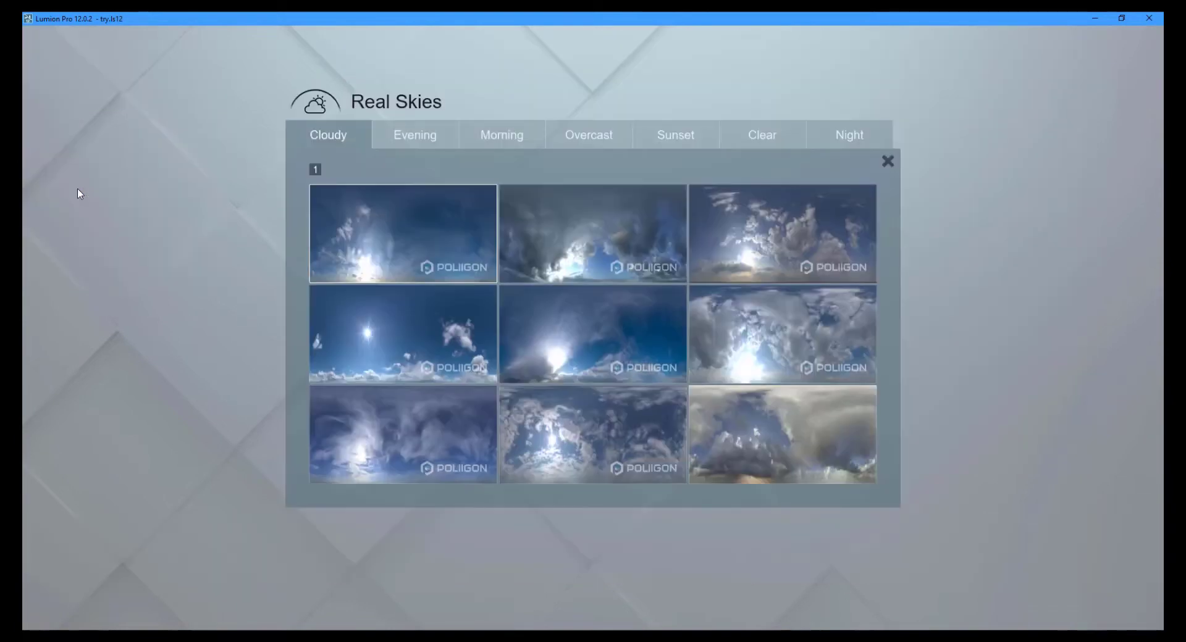
{"action": "left_click", "coordinate": [401, 143]}
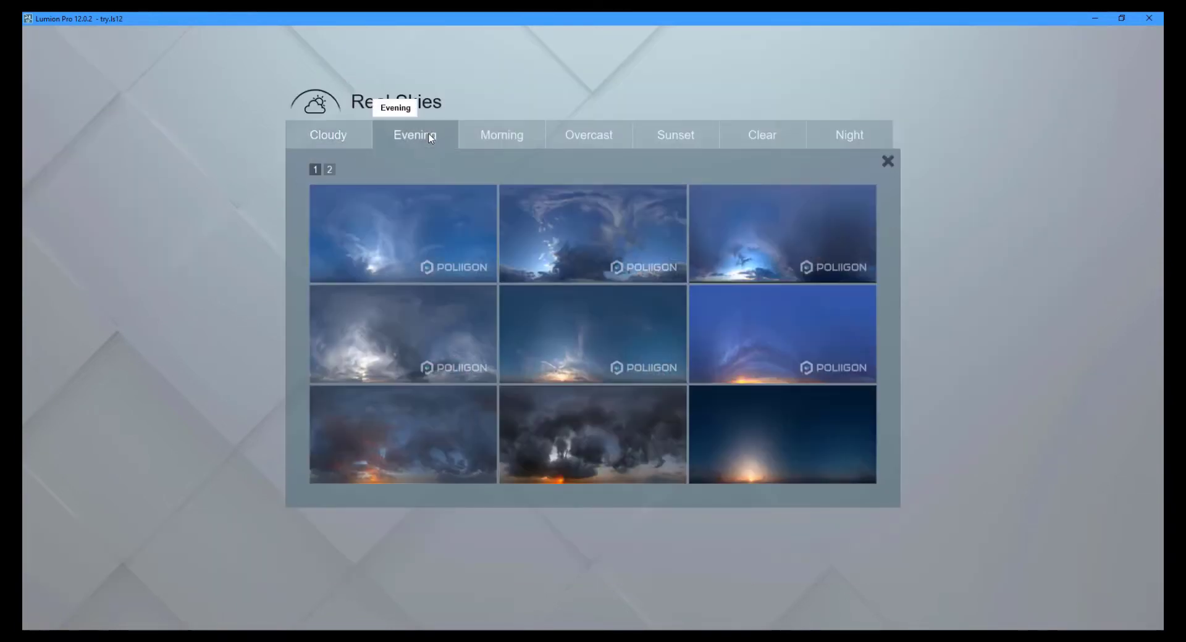
{"action": "left_click", "coordinate": [499, 137]}
{"action": "left_click", "coordinate": [583, 137]}
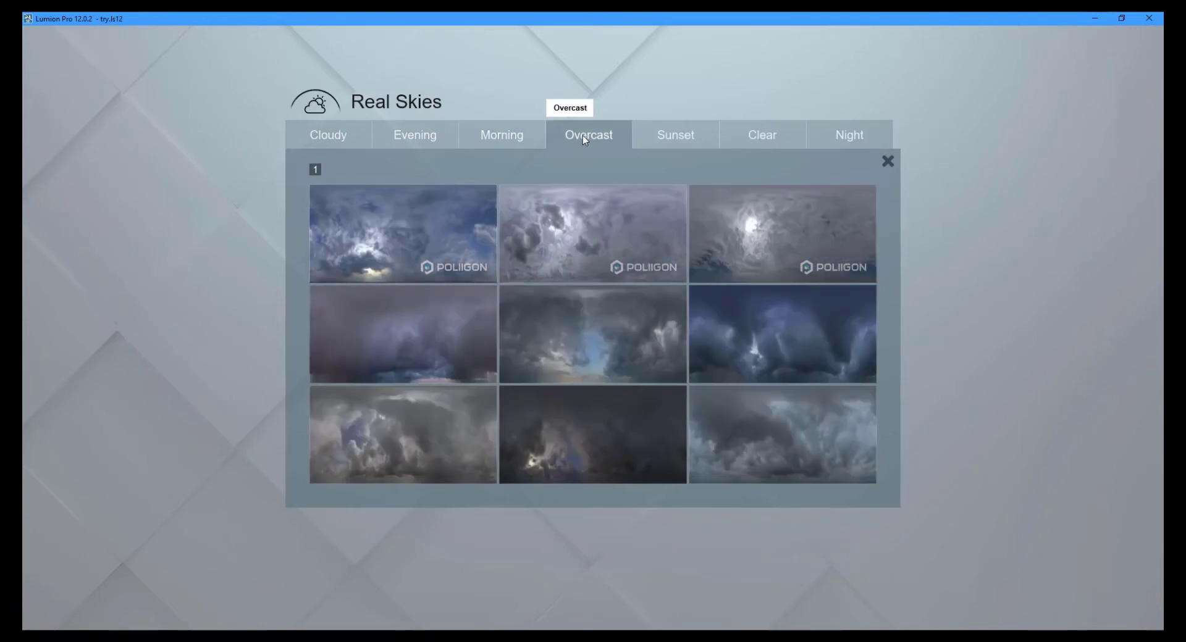
{"action": "left_click", "coordinate": [391, 245]}
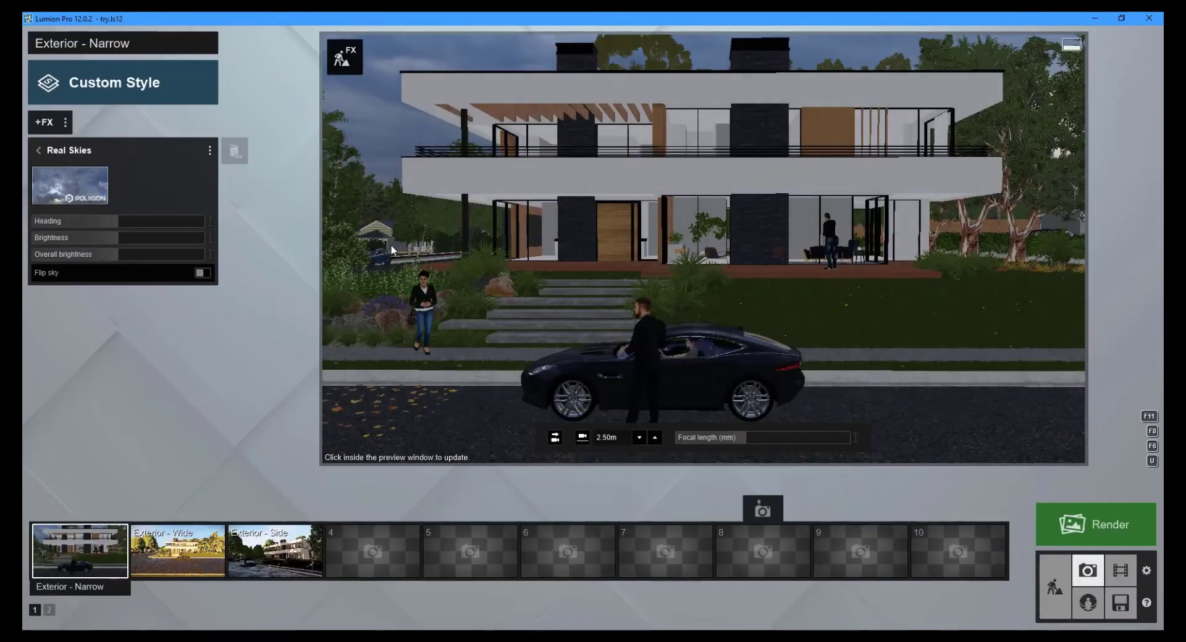
{"action": "left_click_drag", "start_coordinate": [113, 219], "coordinate": [122, 244]}
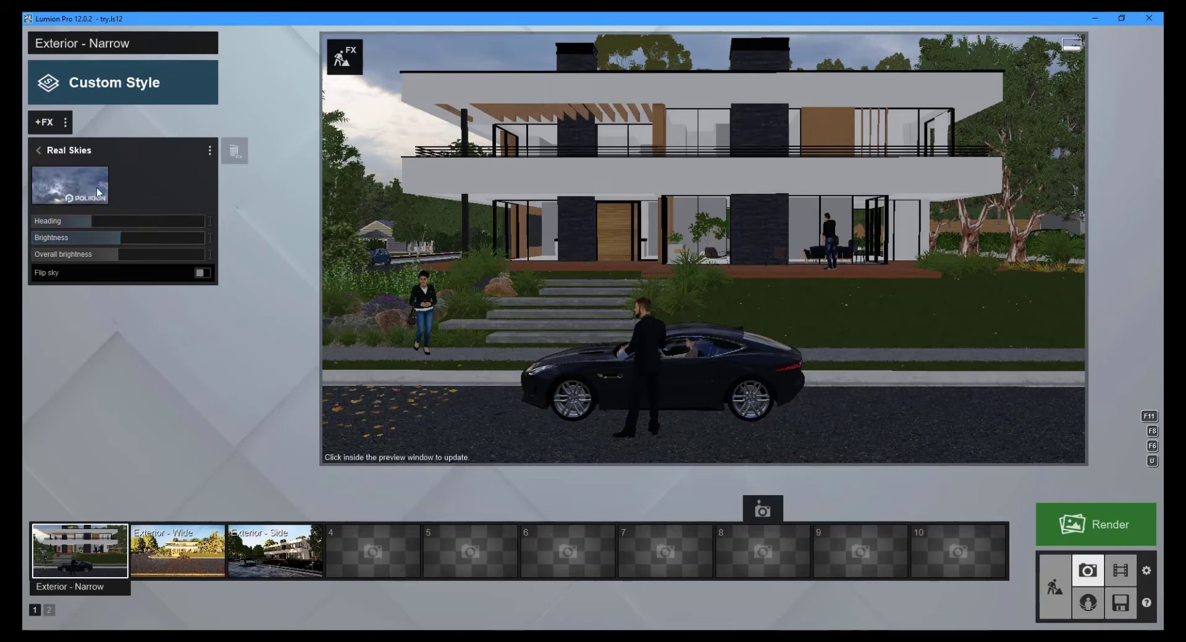
Add a Reflection effect to the Custom Style and enable it
{"action": "left_click", "coordinate": [45, 126]}
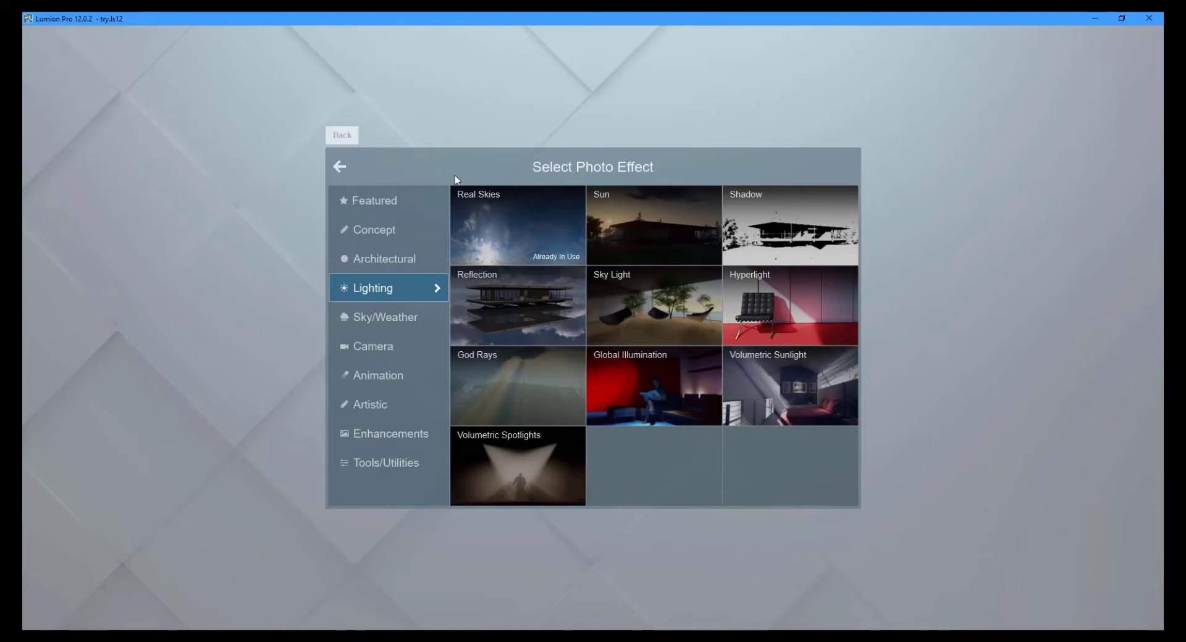
{"action": "left_click", "coordinate": [523, 296]}
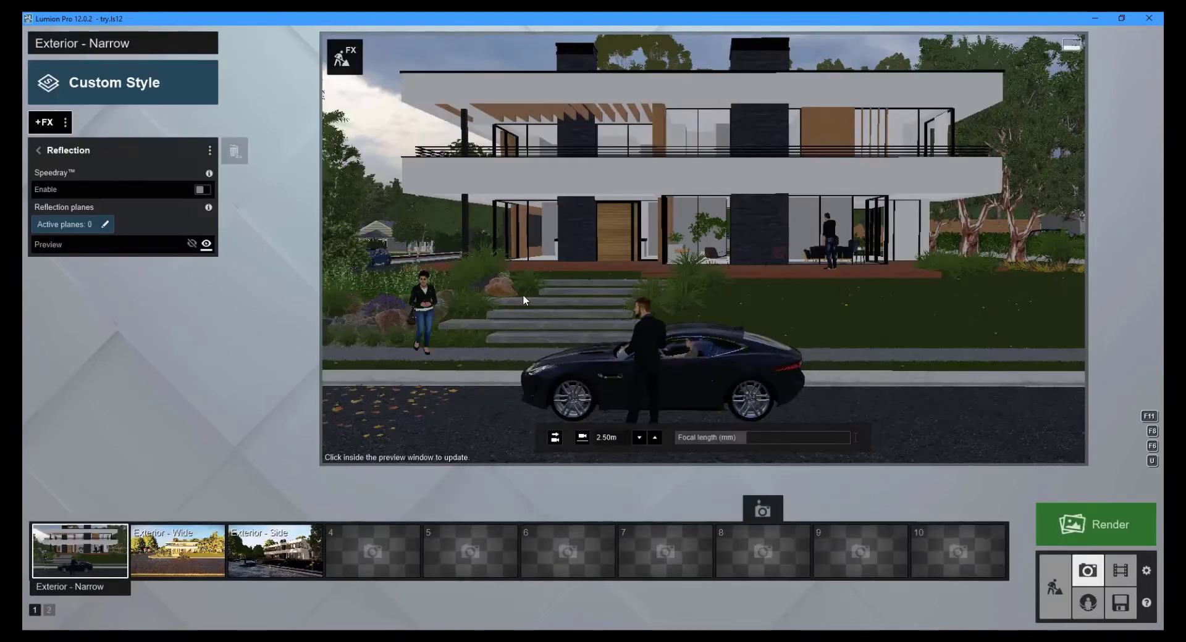
{"action": "left_click", "coordinate": [202, 189]}
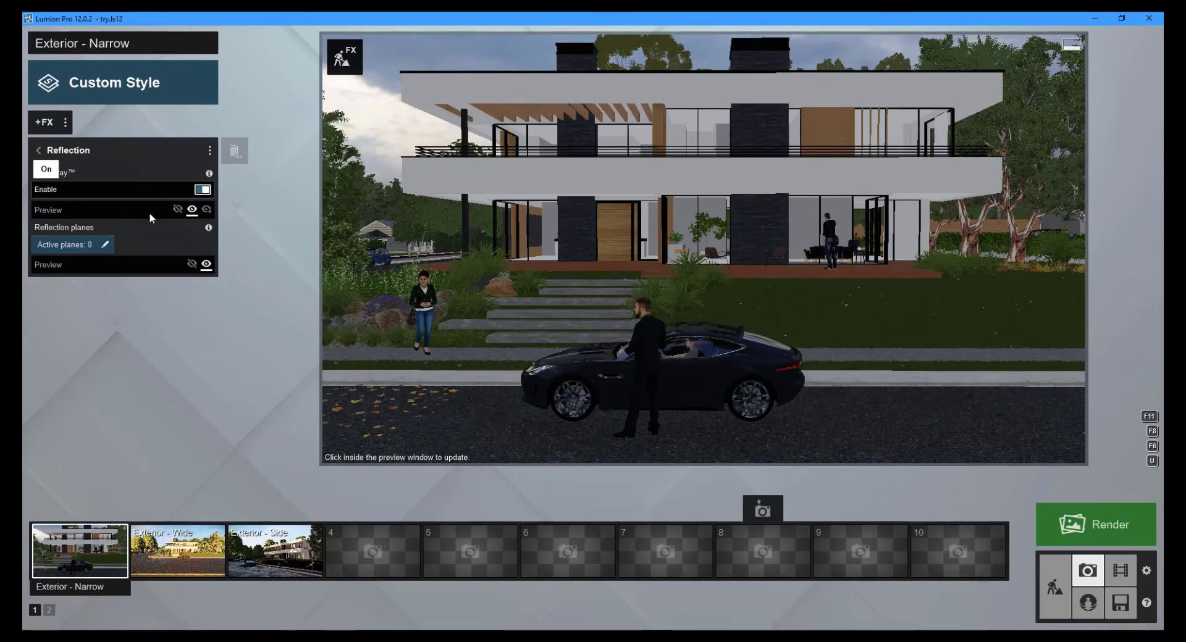
Create two reflection planes, one on the house's glass and one on the road
{"action": "left_click", "coordinate": [107, 245]}
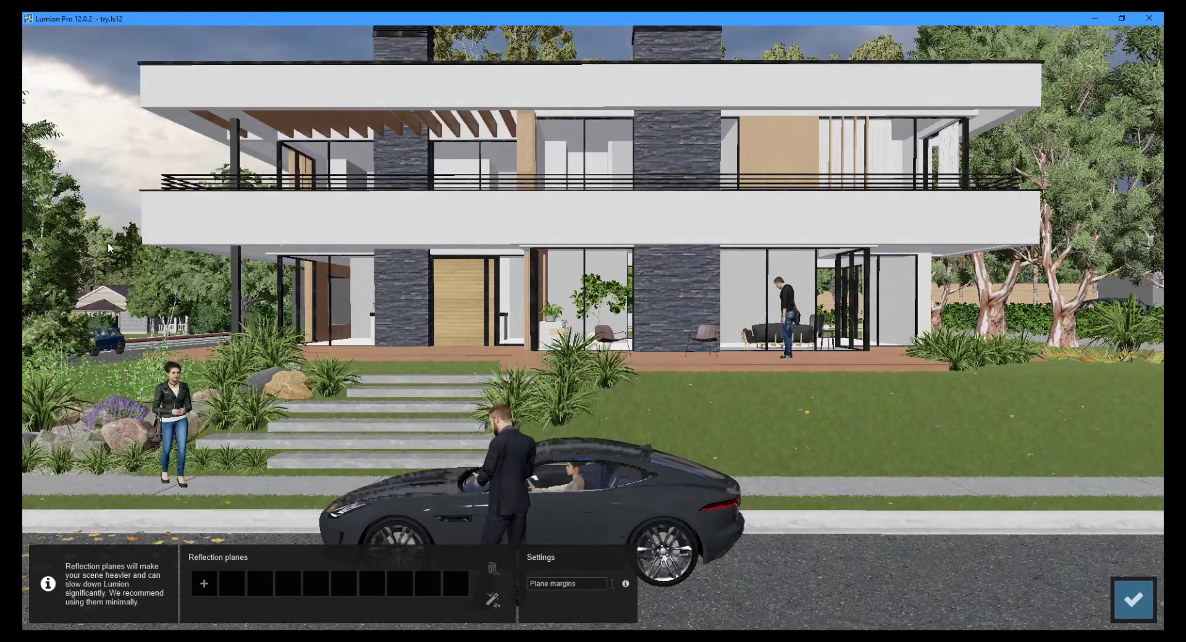
{"action": "left_click", "coordinate": [205, 583]}
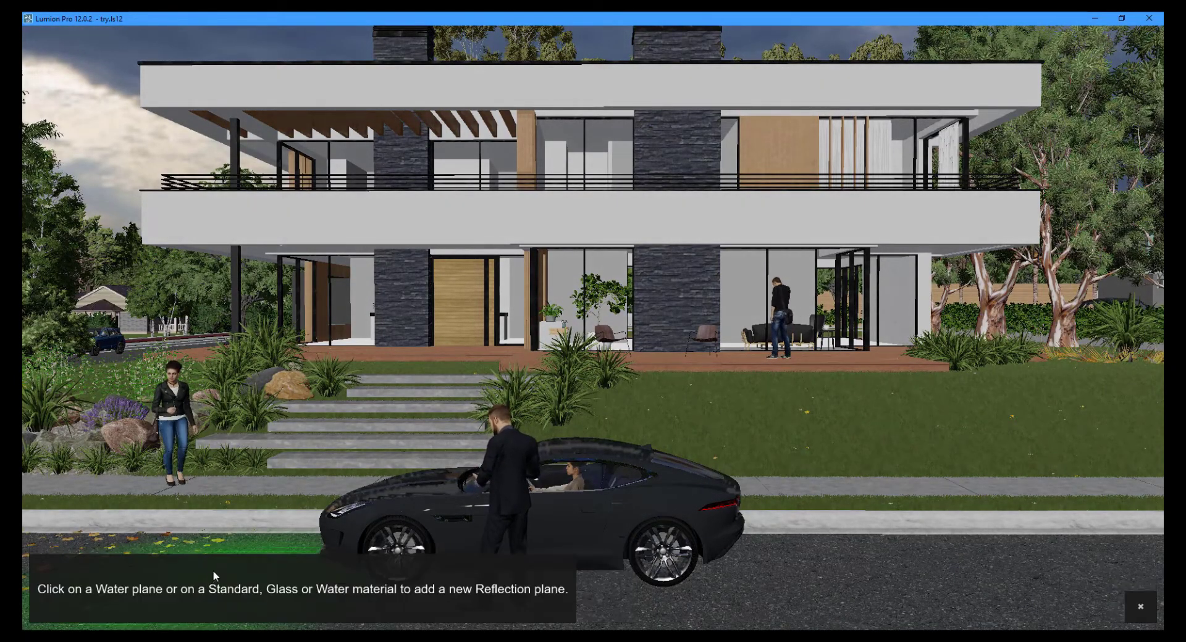
{"action": "left_click", "coordinate": [594, 301]}
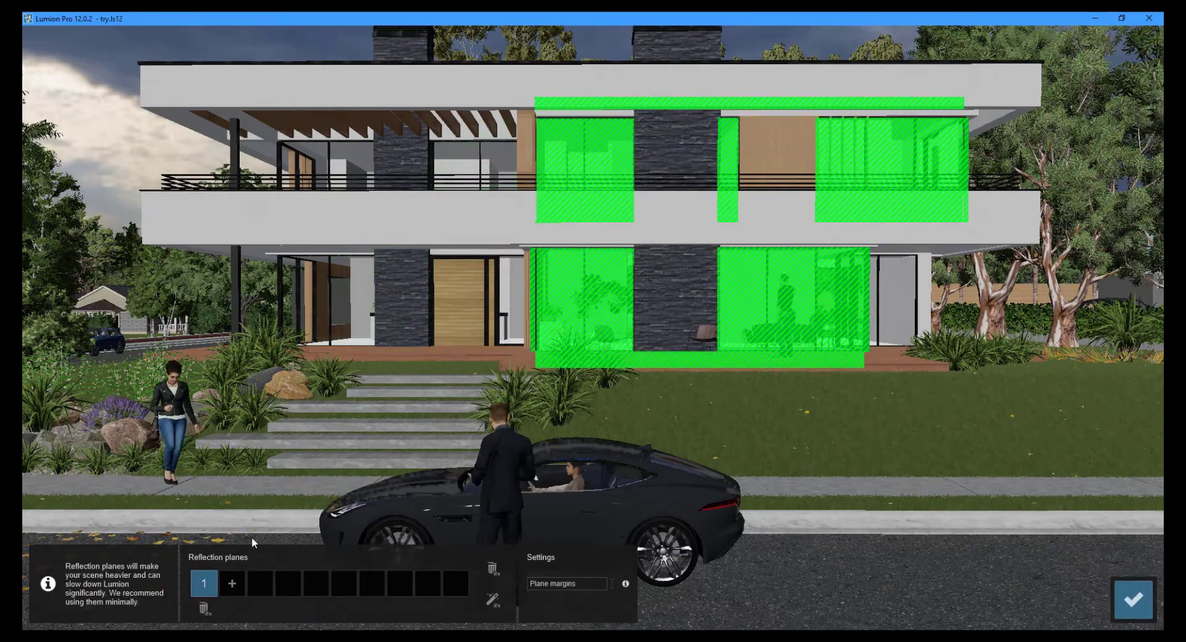
{"action": "left_click", "coordinate": [233, 583]}
{"action": "left_click", "coordinate": [829, 592]}
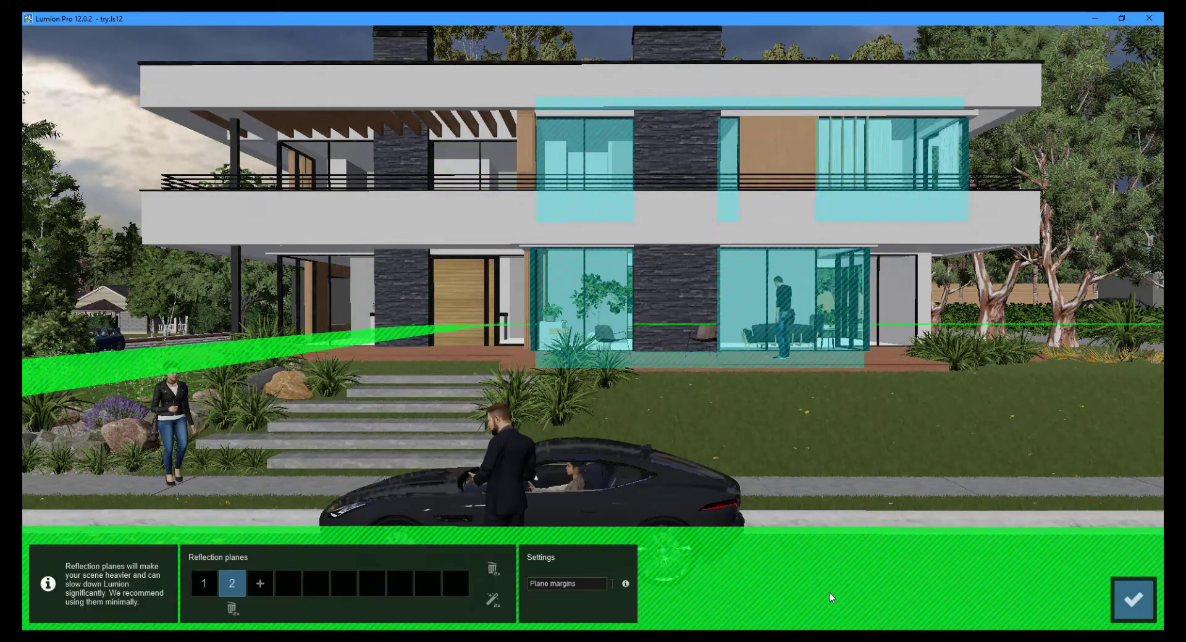
{"action": "left_click", "coordinate": [1120, 599]}
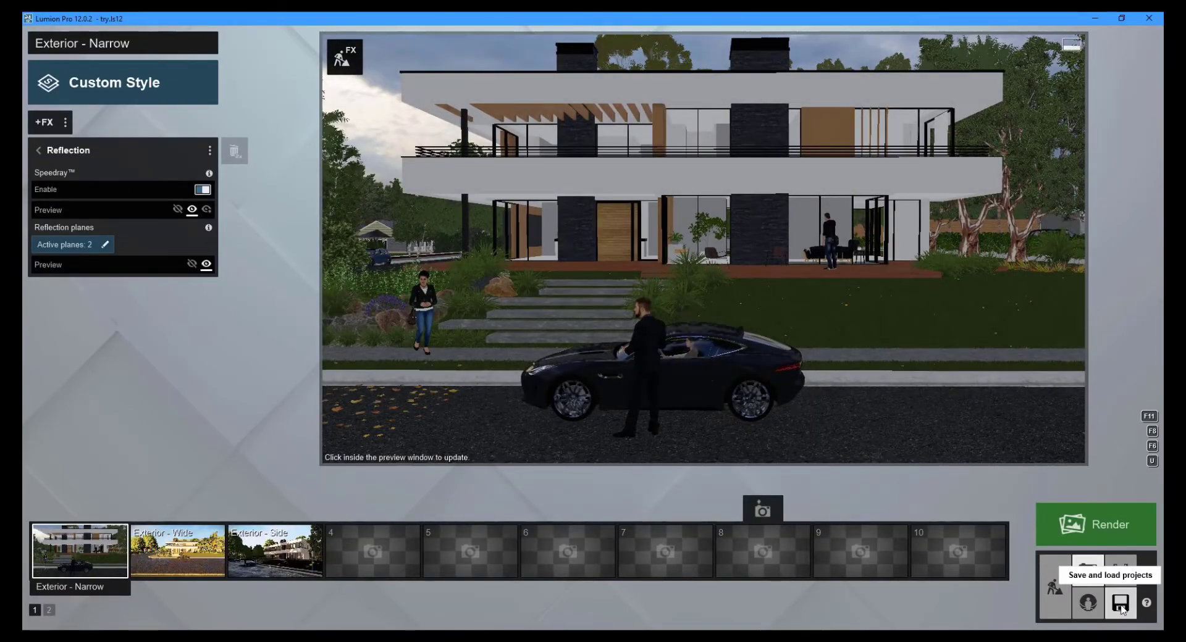
Render the current shot at Desktop 1920x1080 and name the JPG 'Render A'
{"action": "left_click", "coordinate": [1088, 525]}
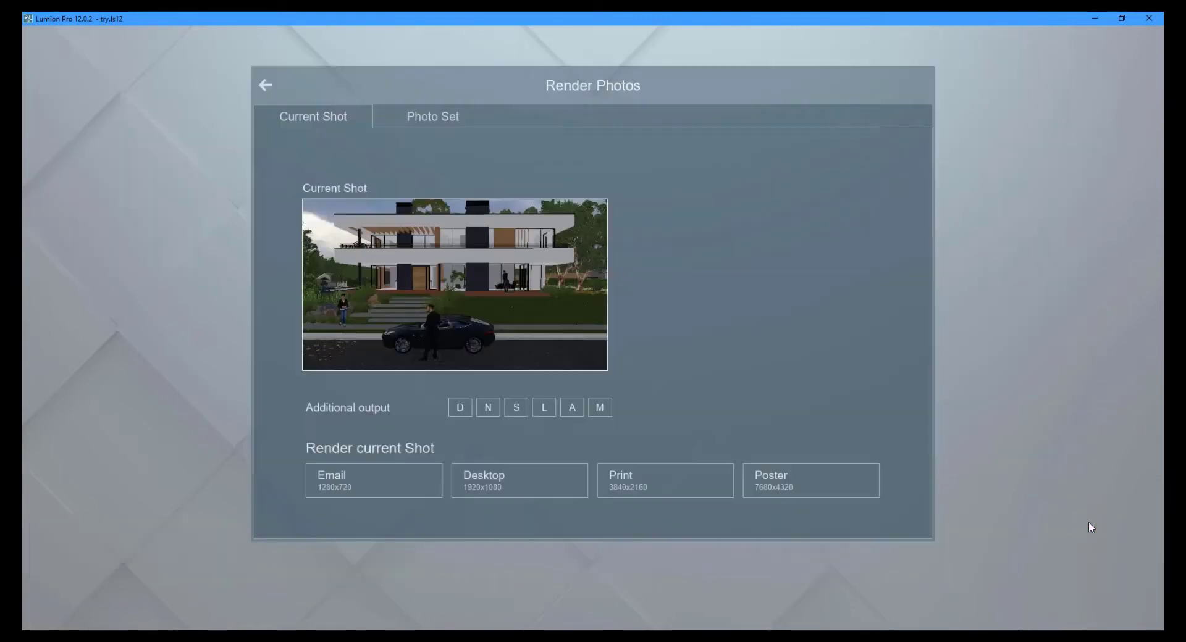
{"action": "left_click", "coordinate": [446, 123]}
{"action": "left_click", "coordinate": [331, 117]}
{"action": "left_click", "coordinate": [517, 482]}
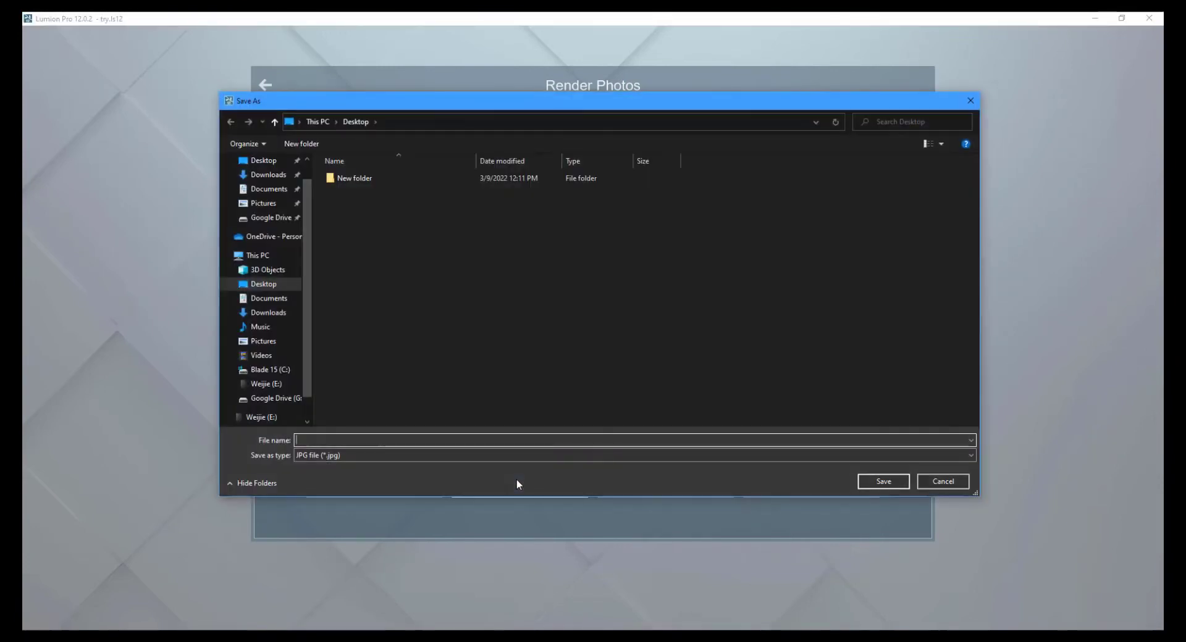
{"action": "type", "text": "Render A"}
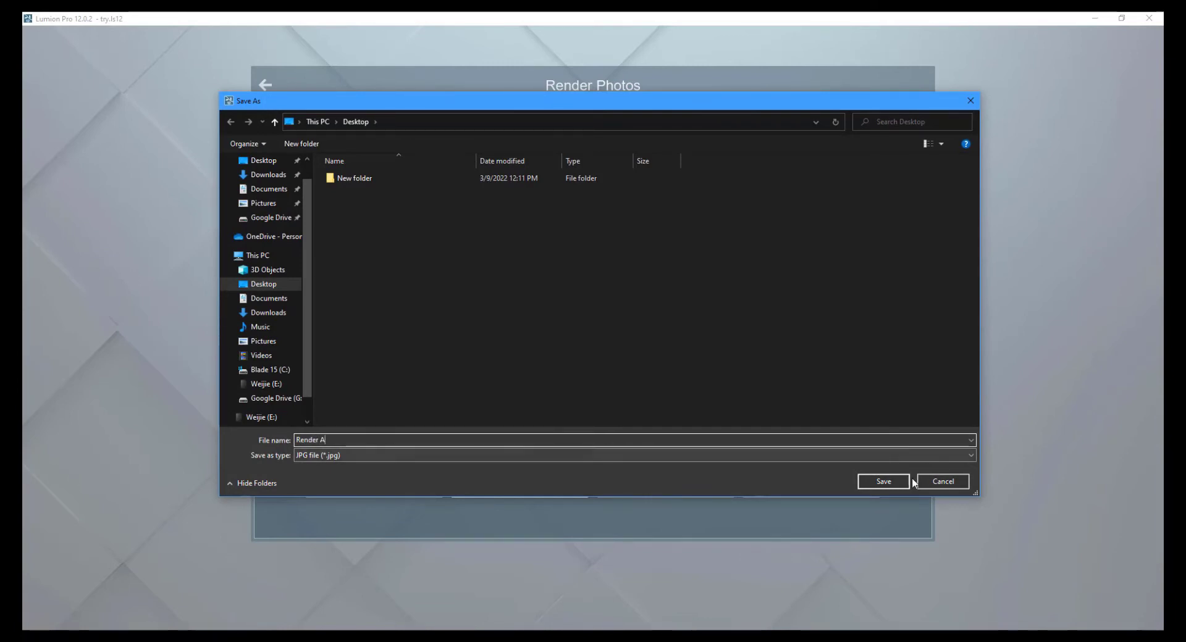
Save 'Render A' to start rendering the Exterior - Narrow shot as a 1920x1080 JPG
{"action": "left_click", "coordinate": [895, 480]}
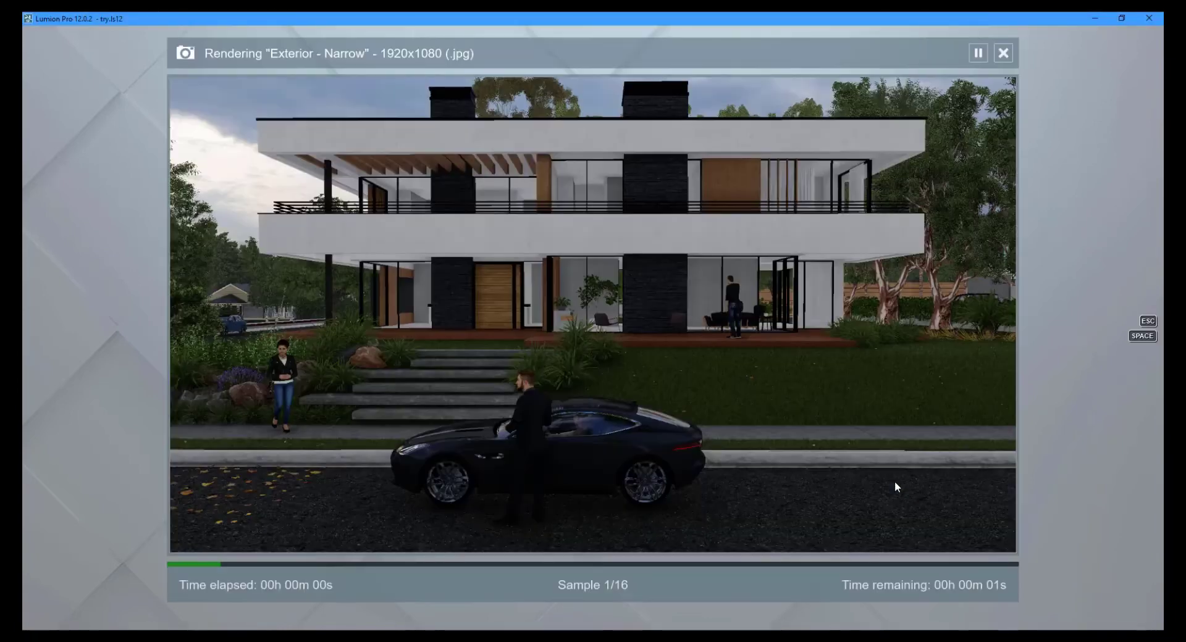